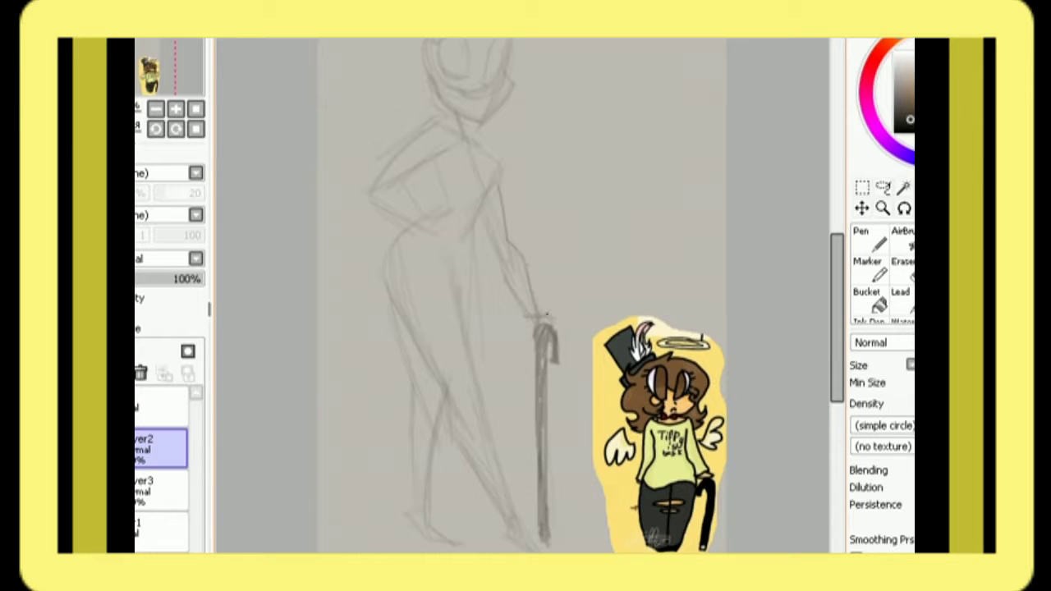
Step: Sketch an oval halo above the head and the first locks of hair framing the face
{"action": "scroll", "coordinate": [506, 283], "scroll_direction": "down", "scroll_amount": 1}
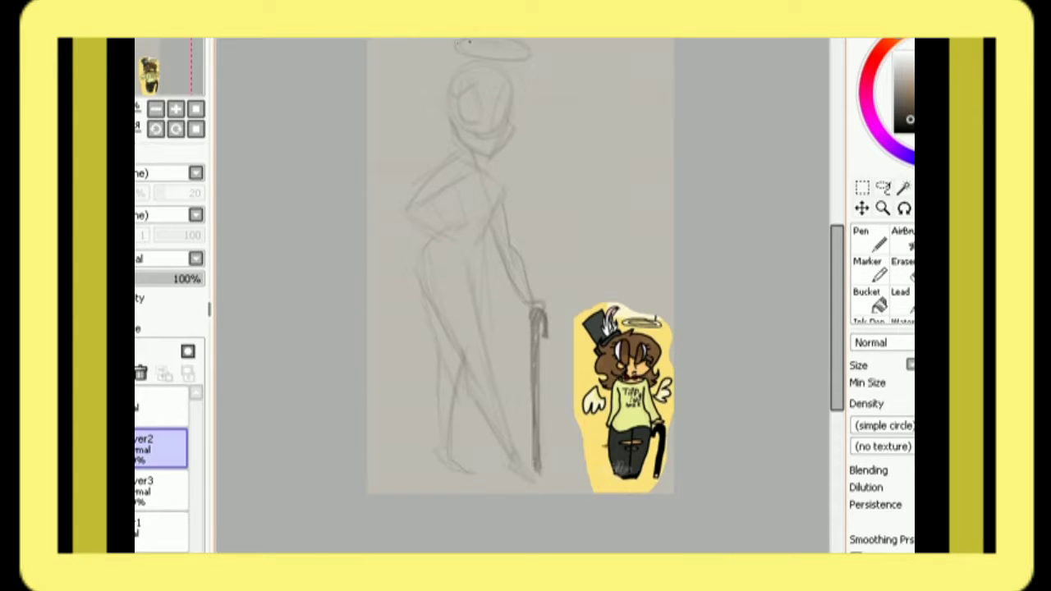
{"action": "scroll", "coordinate": [496, 55], "scroll_direction": "up", "scroll_amount": 3}
{"action": "scroll", "coordinate": [519, 109], "scroll_direction": "down", "scroll_amount": 1}
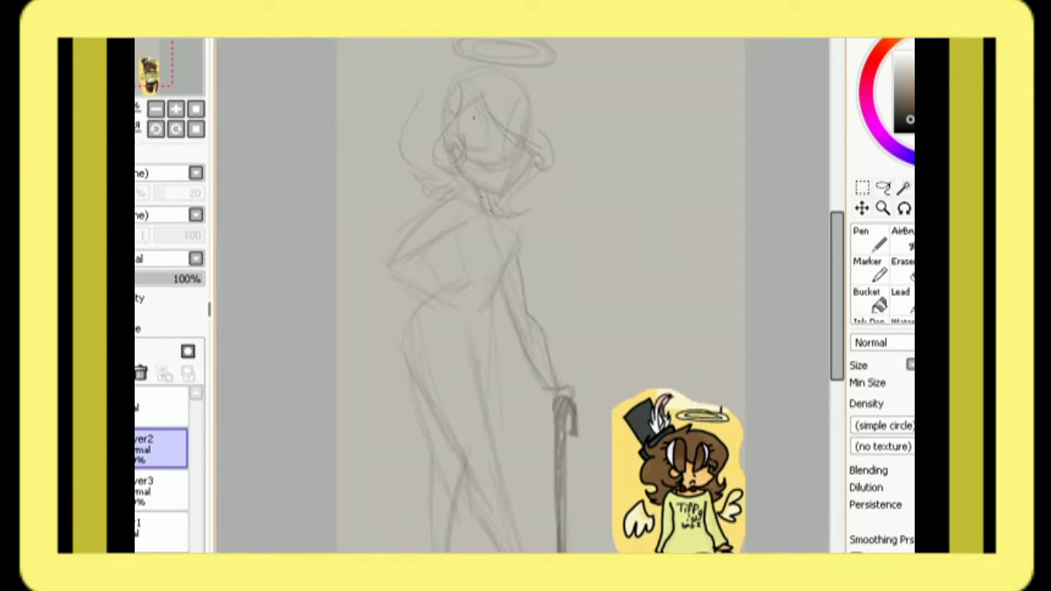
{"action": "scroll", "coordinate": [550, 94], "scroll_direction": "up", "scroll_amount": 2}
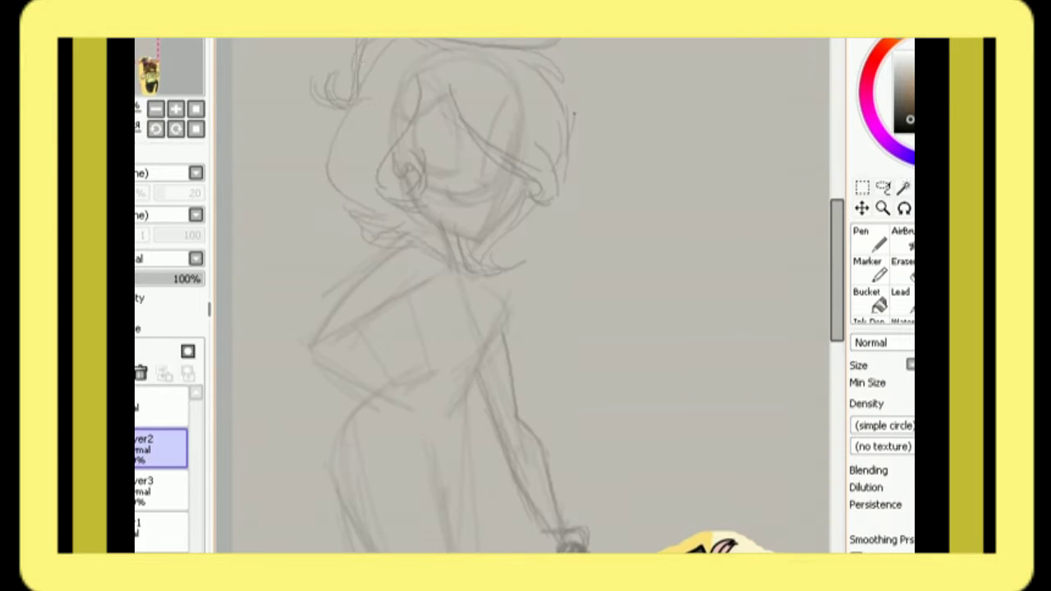
Step: Finish the rough hair outline and sketch a tilted top hat with a feather beside the halo
{"action": "key", "text": "e"}
{"action": "scroll", "coordinate": [469, 59], "scroll_direction": "down", "scroll_amount": 2}
{"action": "key", "text": "b"}
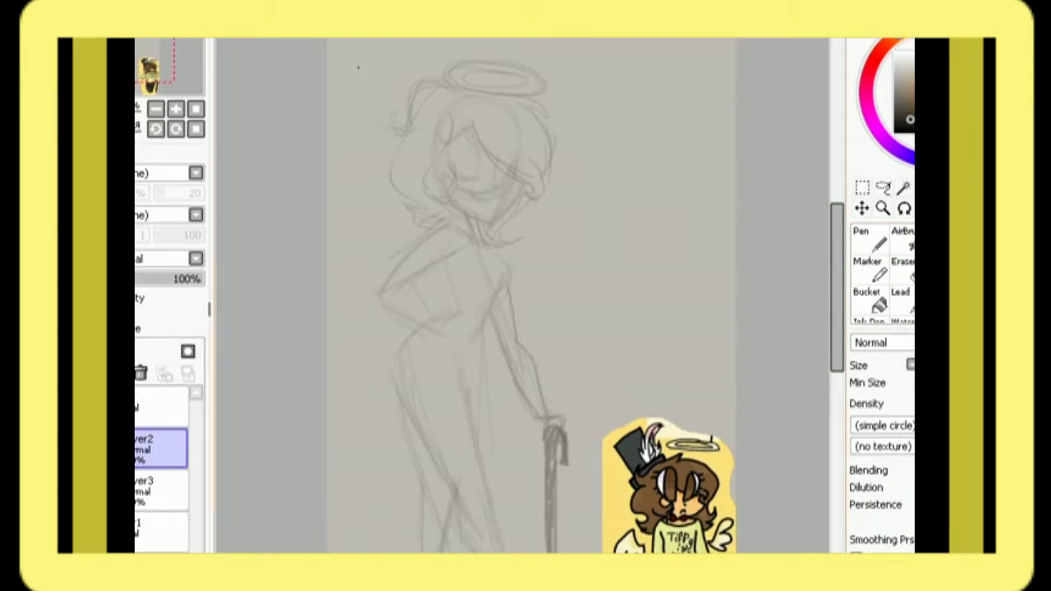
{"action": "scroll", "coordinate": [525, 295], "scroll_direction": "up", "scroll_amount": 2}
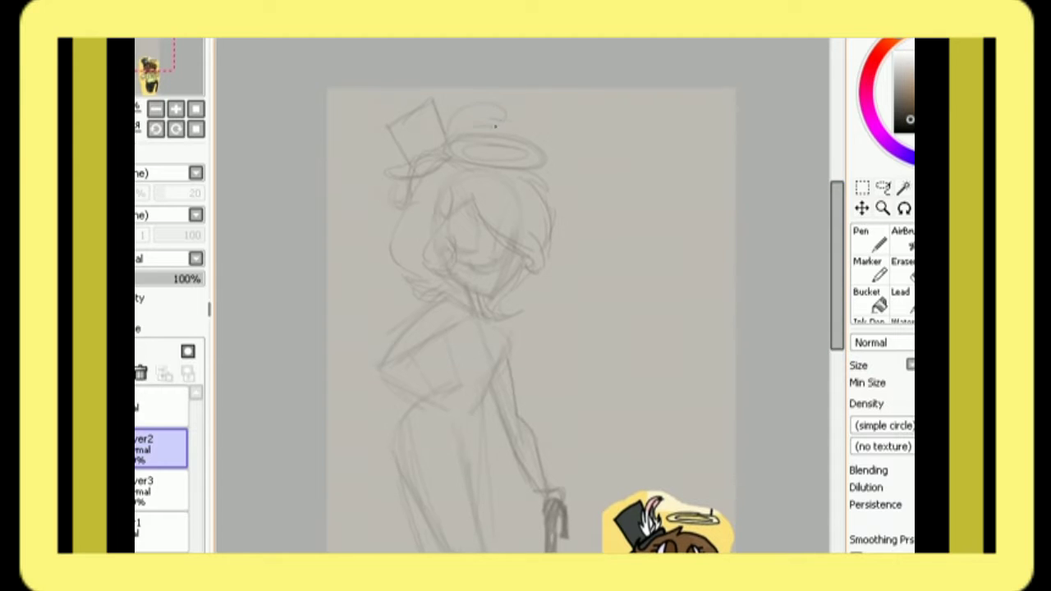
{"action": "scroll", "coordinate": [471, 102], "scroll_direction": "up", "scroll_amount": 1}
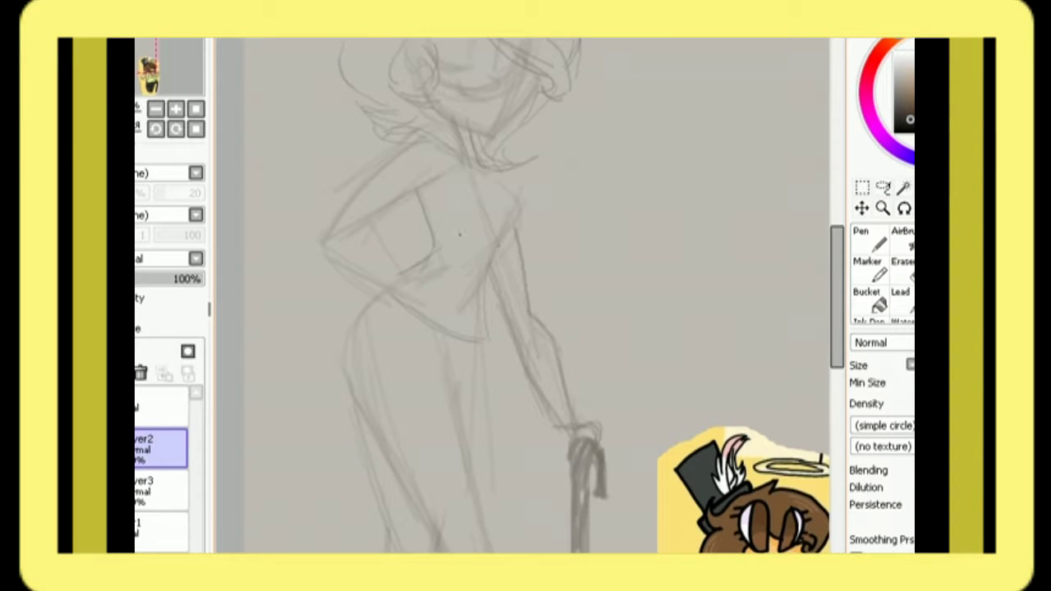
Step: Sketch the torso with a pointed shirt hem, the hand on the hip and the rips at the trouser knee
{"action": "scroll", "coordinate": [526, 295], "scroll_direction": "down", "scroll_amount": 3}
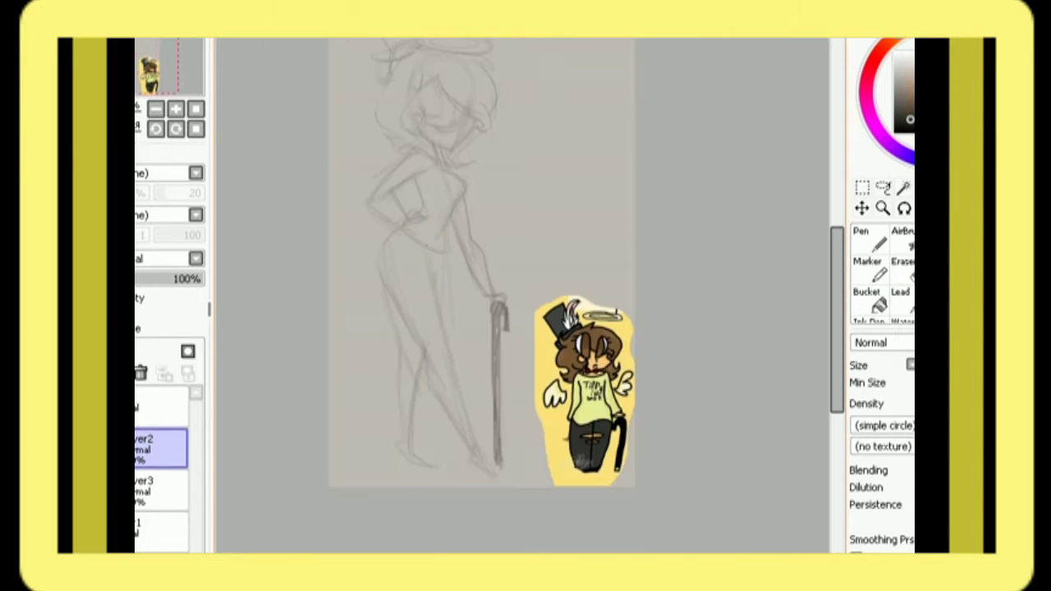
{"action": "scroll", "coordinate": [427, 287], "scroll_direction": "up", "scroll_amount": 2}
{"action": "scroll", "coordinate": [456, 334], "scroll_direction": "down", "scroll_amount": 1}
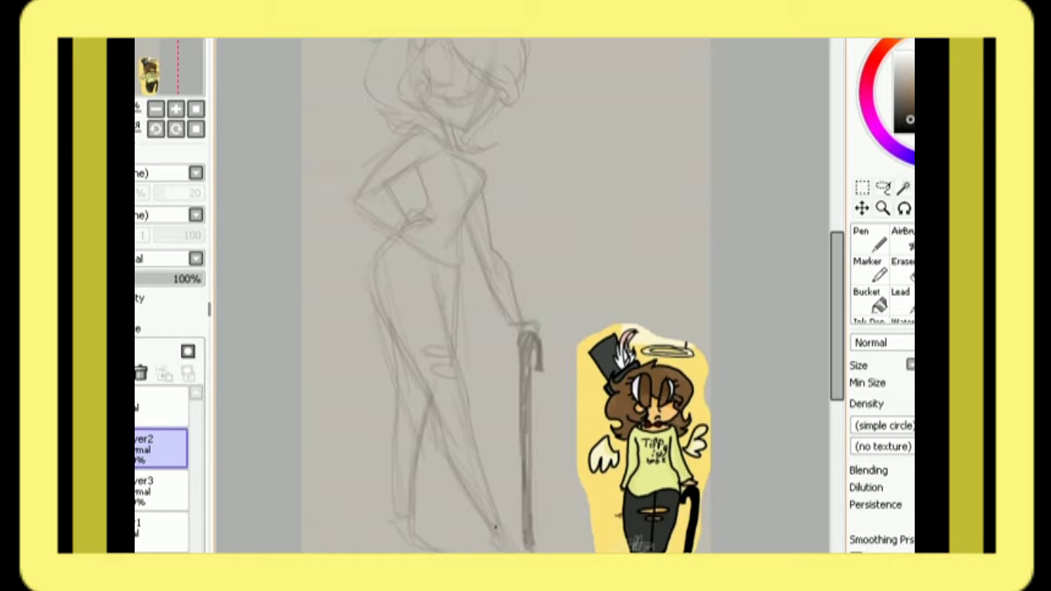
{"action": "scroll", "coordinate": [500, 296], "scroll_direction": "down", "scroll_amount": 1}
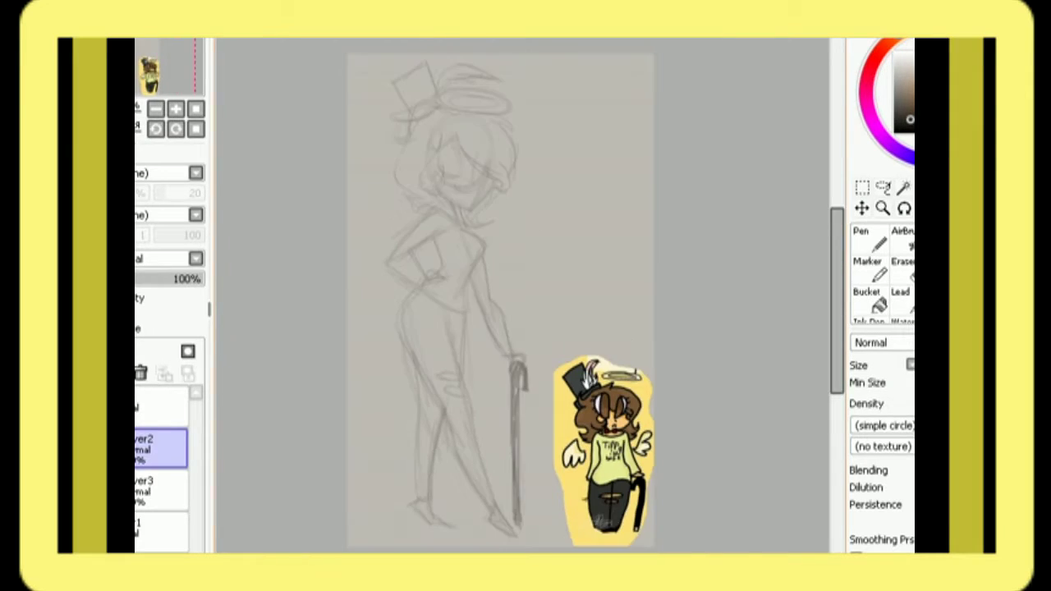
Step: Sketch a small three-lobed wing on each side of the shoulders and refine the hip of the trousers
{"action": "scroll", "coordinate": [463, 211], "scroll_direction": "up", "scroll_amount": 1}
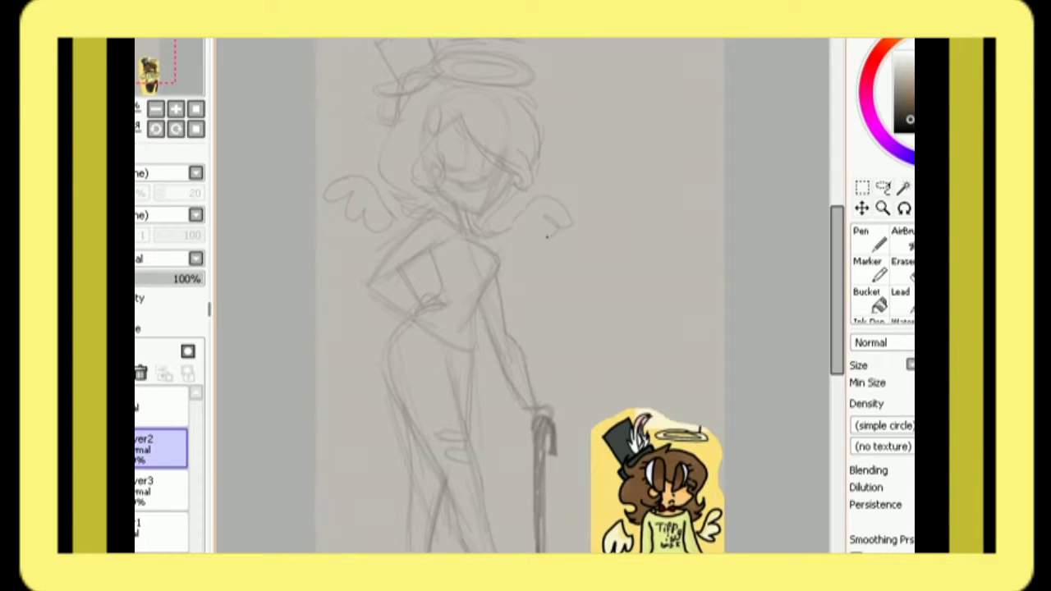
{"action": "scroll", "coordinate": [547, 236], "scroll_direction": "up", "scroll_amount": 1}
{"action": "scroll", "coordinate": [507, 238], "scroll_direction": "up", "scroll_amount": 1}
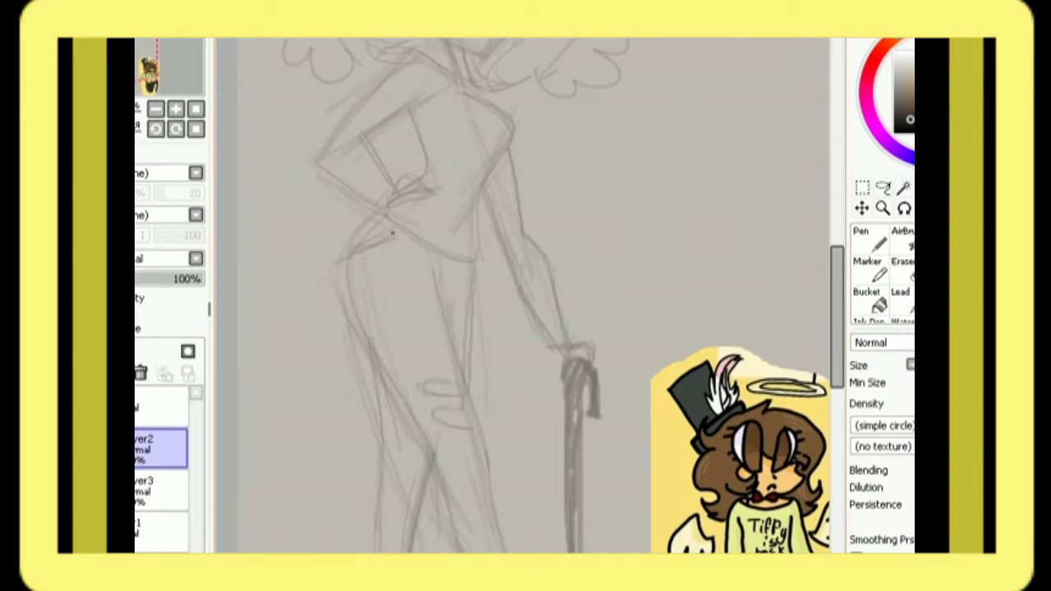
{"action": "scroll", "coordinate": [435, 332], "scroll_direction": "down", "scroll_amount": 3}
{"action": "scroll", "coordinate": [471, 279], "scroll_direction": "up", "scroll_amount": 3}
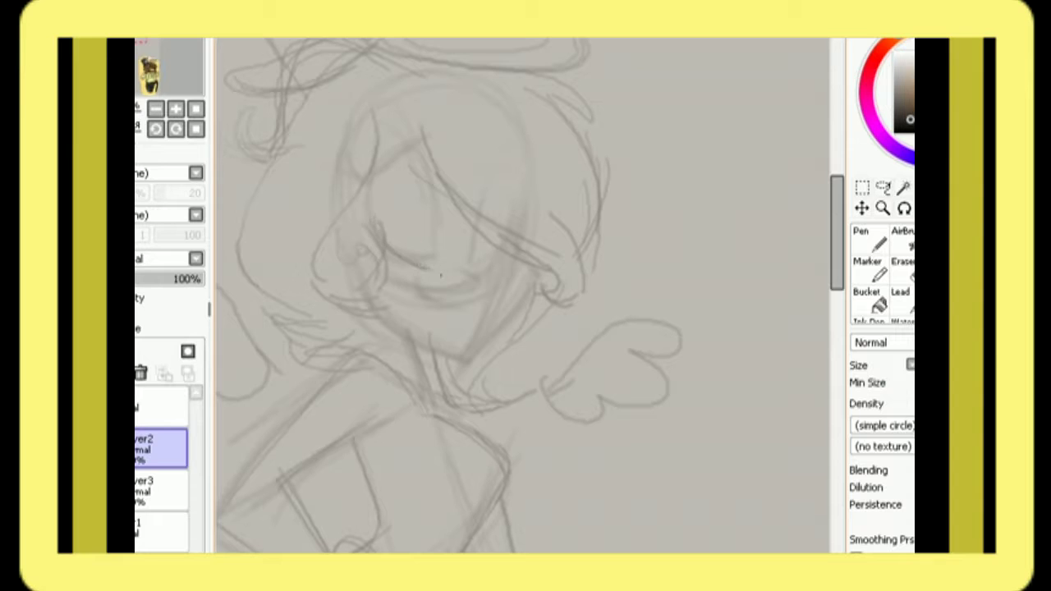
Step: Sketch the face with two tall half-closed eyes, lashes and smiling lips
{"action": "mouse_move", "coordinate": [427, 131]}
{"action": "left_mouse_down"}
{"action": "mouse_move", "coordinate": [373, 166]}
{"action": "mouse_move", "coordinate": [418, 275]}
{"action": "left_mouse_up"}
{"action": "scroll", "coordinate": [341, 191], "scroll_direction": "up", "scroll_amount": 1}
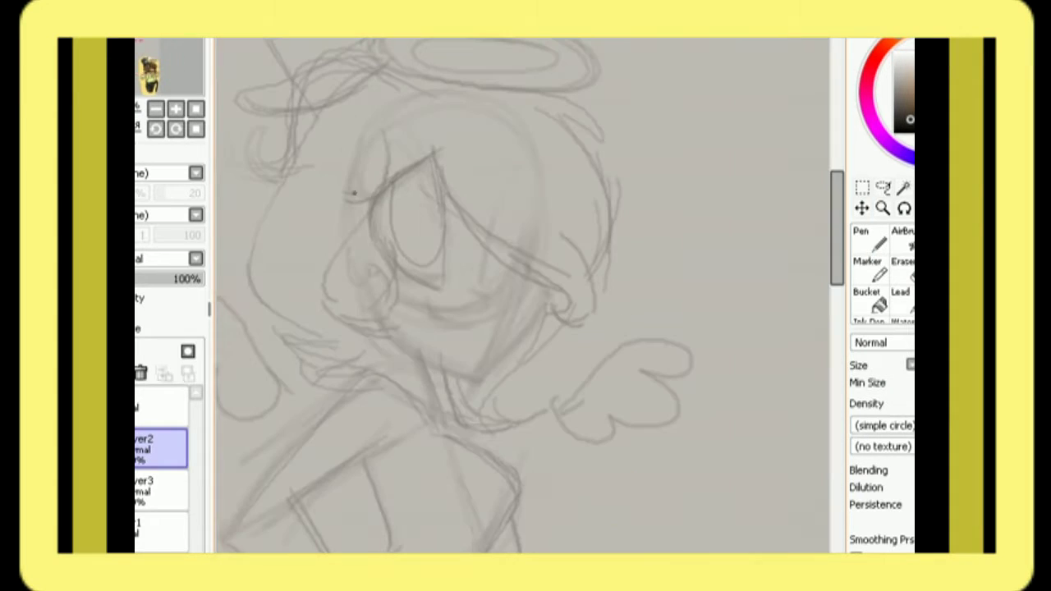
{"action": "mouse_move", "coordinate": [497, 163]}
{"action": "left_mouse_down"}
{"action": "mouse_move", "coordinate": [484, 289]}
{"action": "mouse_move", "coordinate": [501, 282]}
{"action": "left_mouse_up"}
{"action": "scroll", "coordinate": [501, 279], "scroll_direction": "down", "scroll_amount": 3}
{"action": "scroll", "coordinate": [460, 263], "scroll_direction": "up", "scroll_amount": 3}
{"action": "left_click_drag", "start_coordinate": [443, 233], "coordinate": [402, 326]}
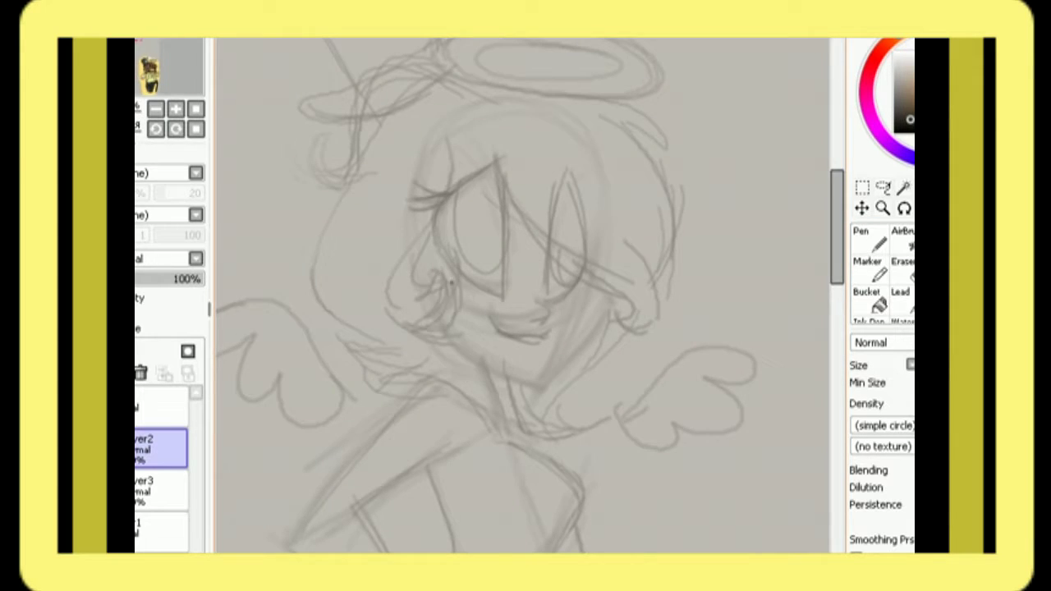
{"action": "scroll", "coordinate": [402, 325], "scroll_direction": "down", "scroll_amount": 3}
Step: Ink a small bow at the base of the neck with the Pen tool
{"action": "left_click", "coordinate": [862, 238]}
{"action": "scroll", "coordinate": [459, 288], "scroll_direction": "up", "scroll_amount": 3}
{"action": "mouse_move", "coordinate": [456, 408]}
{"action": "left_mouse_down"}
{"action": "mouse_move", "coordinate": [509, 412]}
{"action": "mouse_move", "coordinate": [546, 435]}
{"action": "left_mouse_up"}
{"action": "scroll", "coordinate": [505, 296], "scroll_direction": "down", "scroll_amount": 3}
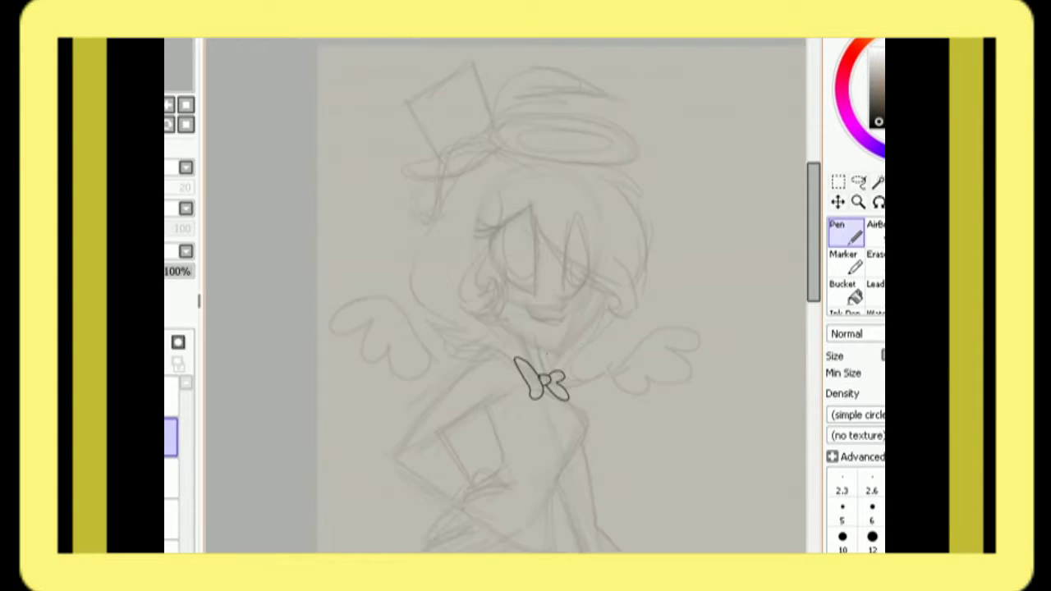
Step: Ink the neck, the curved jawline and the small pointed nose over the sketch
{"action": "scroll", "coordinate": [505, 296], "scroll_direction": "up", "scroll_amount": 3}
{"action": "key", "text": "e"}
{"action": "key", "text": "n"}
{"action": "mouse_move", "coordinate": [457, 279]}
{"action": "left_mouse_down"}
{"action": "mouse_move", "coordinate": [525, 353]}
{"action": "mouse_move", "coordinate": [609, 281]}
{"action": "left_mouse_up"}
{"action": "scroll", "coordinate": [505, 328], "scroll_direction": "down", "scroll_amount": 3}
{"action": "scroll", "coordinate": [505, 328], "scroll_direction": "up", "scroll_amount": 3}
{"action": "scroll", "coordinate": [504, 295], "scroll_direction": "down", "scroll_amount": 3}
{"action": "scroll", "coordinate": [504, 296], "scroll_direction": "up", "scroll_amount": 3}
{"action": "mouse_move", "coordinate": [542, 268]}
{"action": "left_mouse_down"}
{"action": "mouse_move", "coordinate": [538, 293]}
{"action": "mouse_move", "coordinate": [558, 288]}
{"action": "left_mouse_up"}
Step: Ink the smiling mouth with solid dark lips and clean up its edges
{"action": "key", "text": "e"}
{"action": "key", "text": "n"}
{"action": "key", "text": "e"}
{"action": "scroll", "coordinate": [505, 296], "scroll_direction": "down", "scroll_amount": 3}
{"action": "scroll", "coordinate": [505, 296], "scroll_direction": "up", "scroll_amount": 3}
{"action": "key", "text": "n"}
{"action": "mouse_move", "coordinate": [496, 297]}
{"action": "left_mouse_down"}
{"action": "mouse_move", "coordinate": [567, 306]}
{"action": "mouse_move", "coordinate": [582, 321]}
{"action": "left_mouse_up"}
{"action": "scroll", "coordinate": [525, 312], "scroll_direction": "up", "scroll_amount": 2}
{"action": "scroll", "coordinate": [525, 312], "scroll_direction": "down", "scroll_amount": 3}
{"action": "scroll", "coordinate": [525, 312], "scroll_direction": "up", "scroll_amount": 3}
{"action": "key", "text": "b"}
{"action": "key", "text": "n"}
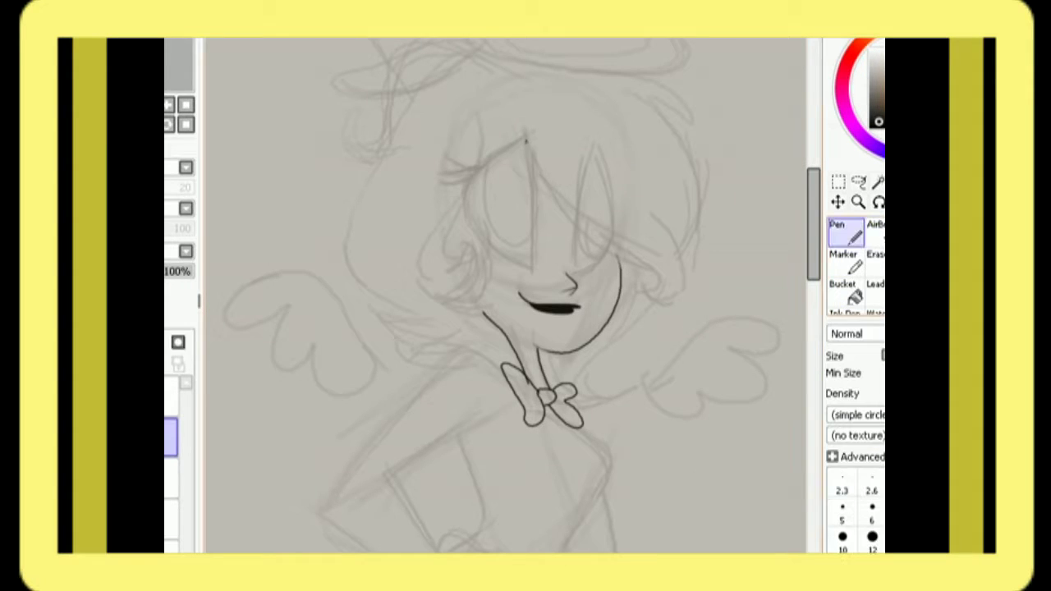
Step: Ink the larger eye nearest the ear with a thick upper lid, a straight inner edge and outer lashes
{"action": "left_click_drag", "start_coordinate": [448, 164], "coordinate": [527, 137]}
{"action": "key", "text": "b"}
{"action": "scroll", "coordinate": [520, 150], "scroll_direction": "up", "scroll_amount": 2}
{"action": "key", "text": "n"}
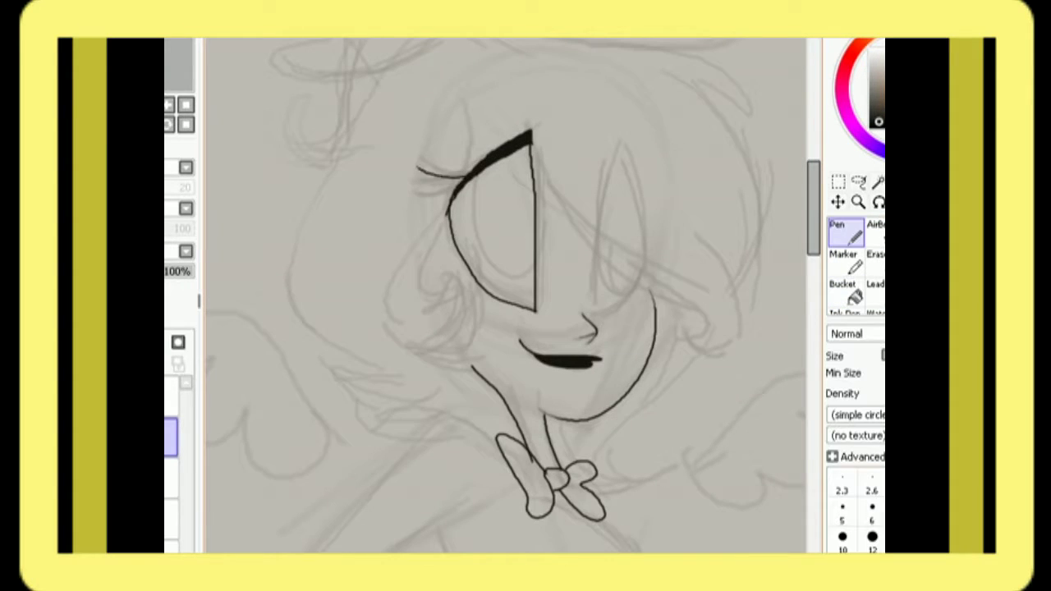
{"action": "left_click_drag", "start_coordinate": [454, 189], "coordinate": [417, 197]}
{"action": "key", "text": "e"}
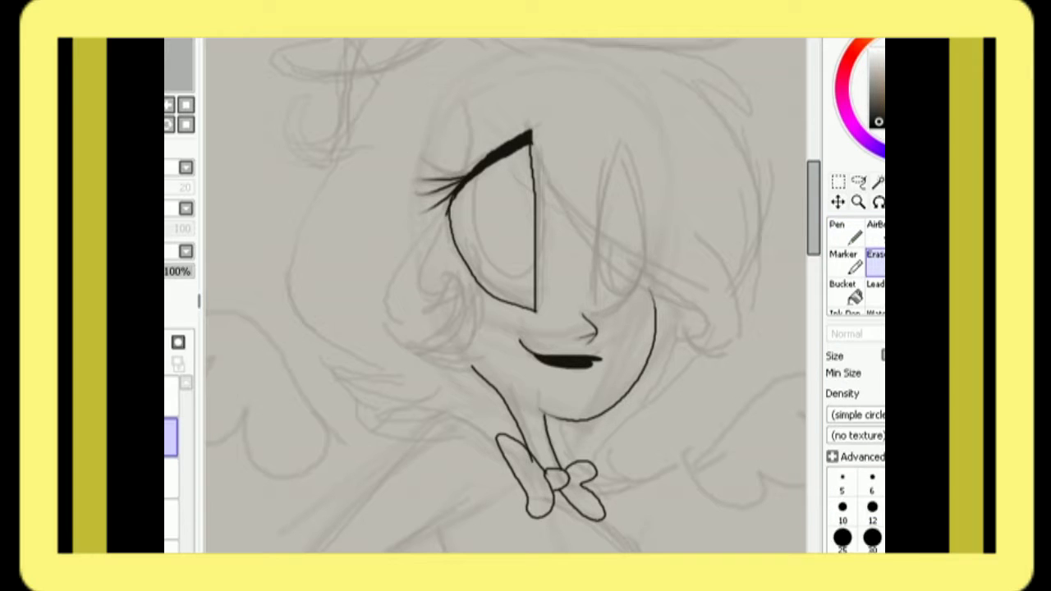
{"action": "key", "text": "n"}
{"action": "left_click_drag", "start_coordinate": [530, 139], "coordinate": [534, 187]}
{"action": "key", "text": "b"}
{"action": "key", "text": "n"}
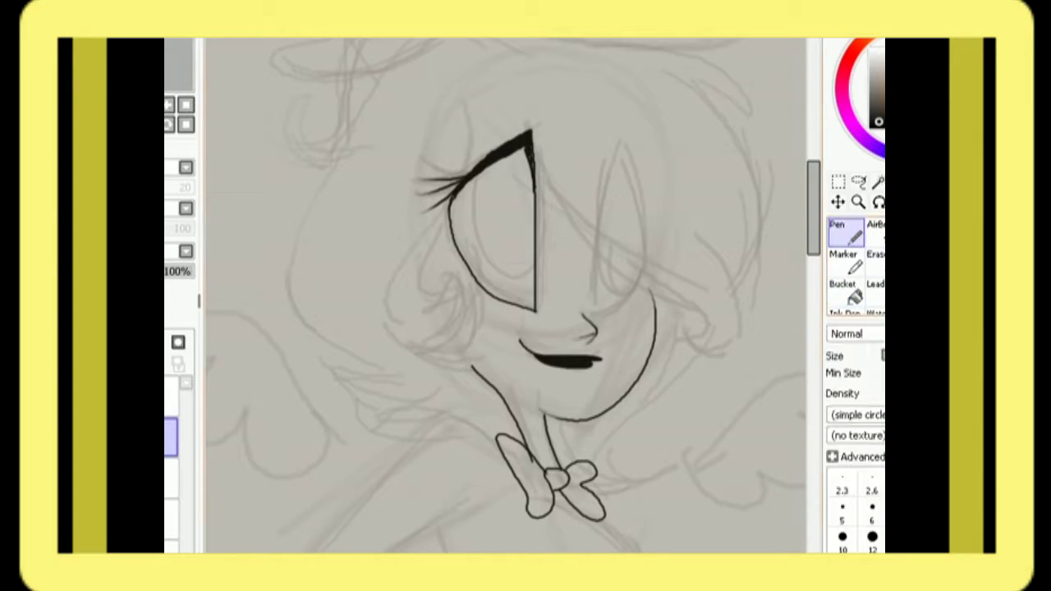
Step: Ink the narrower far eye with a thick slanted upper lid and clean up its outline
{"action": "left_click_drag", "start_coordinate": [657, 231], "coordinate": [622, 215]}
{"action": "mouse_move", "coordinate": [607, 254]}
{"action": "left_mouse_down"}
{"action": "mouse_move", "coordinate": [561, 131]}
{"action": "mouse_move", "coordinate": [606, 246]}
{"action": "left_mouse_up"}
{"action": "left_click_drag", "start_coordinate": [554, 168], "coordinate": [572, 149]}
{"action": "key", "text": "b"}
{"action": "key", "text": "n"}
{"action": "key", "text": "minus"}
{"action": "key", "text": "e"}
{"action": "key", "text": "minus"}
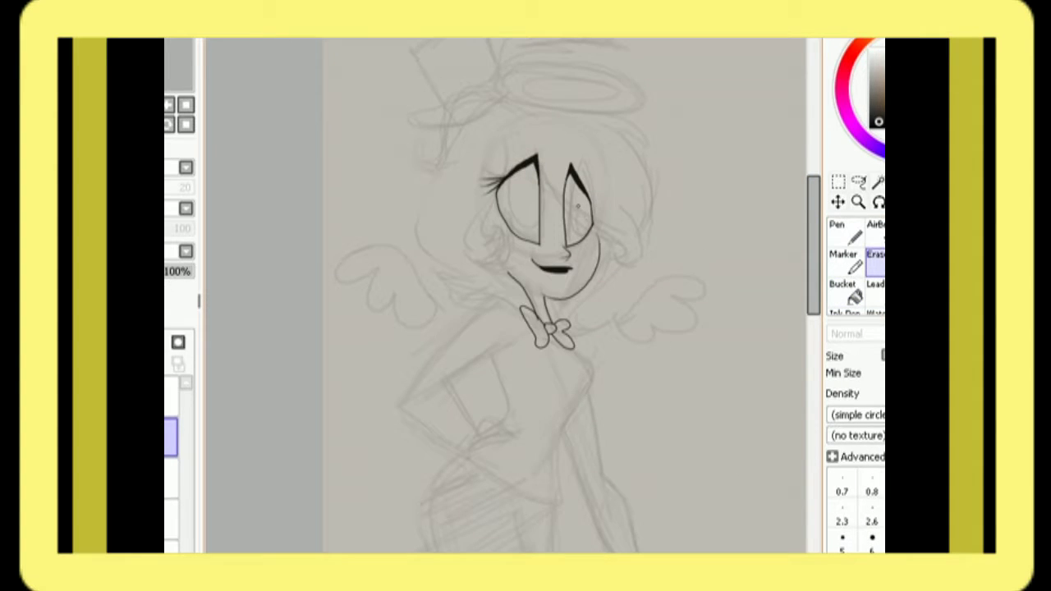
Step: Ink the ear and the curl of hair below it beside the cheek
{"action": "key", "text": "n"}
{"action": "key", "text": "plus"}
{"action": "key", "text": "e"}
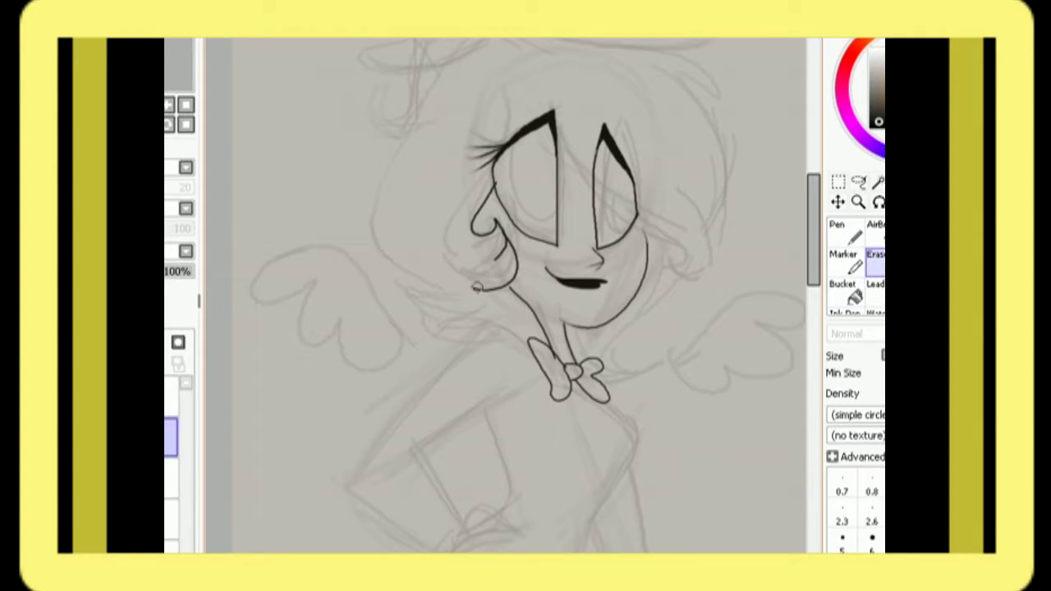
Step: Ink the fringe sweeping across the far eye and the outer contour of the hair up to the crown
{"action": "key", "text": "n"}
{"action": "mouse_move", "coordinate": [507, 135]}
{"action": "left_mouse_down"}
{"action": "mouse_move", "coordinate": [501, 97]}
{"action": "mouse_move", "coordinate": [678, 248]}
{"action": "left_mouse_up"}
{"action": "key", "text": "e"}
{"action": "key", "text": "n"}
{"action": "left_click_drag", "start_coordinate": [675, 171], "coordinate": [683, 257]}
{"action": "left_click_drag", "start_coordinate": [724, 105], "coordinate": [559, 45]}
Step: Ink the back of the hair with its upper curl and pointed ends, and the strand falling to the bow
{"action": "scroll", "coordinate": [574, 246], "scroll_direction": "up", "scroll_amount": 2}
{"action": "mouse_move", "coordinate": [517, 79]}
{"action": "left_mouse_down"}
{"action": "mouse_move", "coordinate": [465, 83]}
{"action": "mouse_move", "coordinate": [415, 201]}
{"action": "left_mouse_up"}
{"action": "left_click_drag", "start_coordinate": [575, 329], "coordinate": [536, 273]}
{"action": "left_click_drag", "start_coordinate": [485, 213], "coordinate": [389, 328]}
{"action": "left_click_drag", "start_coordinate": [536, 274], "coordinate": [522, 253]}
{"action": "left_click_drag", "start_coordinate": [633, 231], "coordinate": [567, 357]}
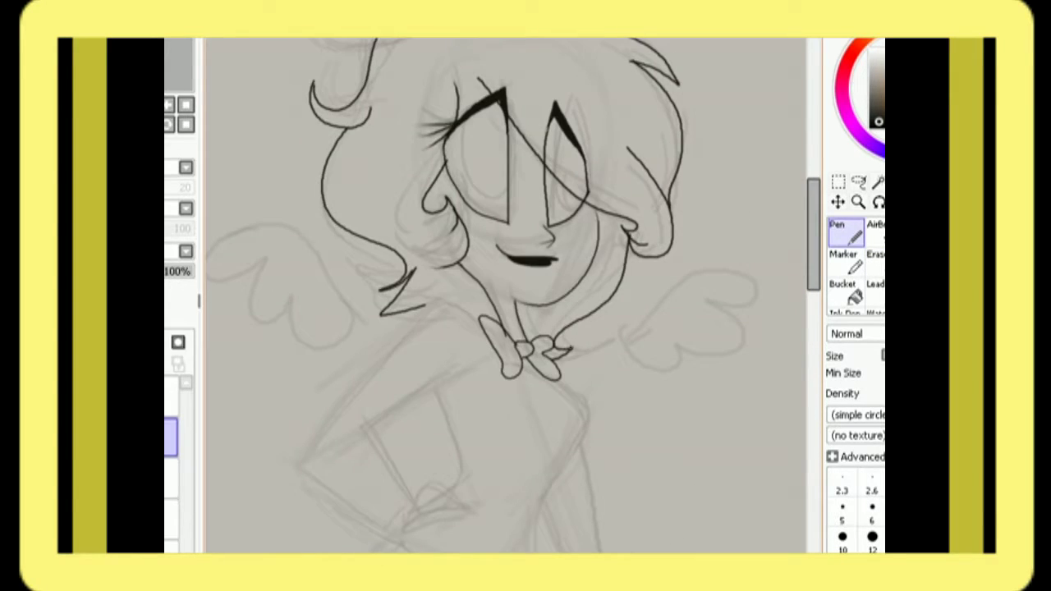
Step: Add pointed tips at the back of the hair and erase stray hair lines
{"action": "key", "text": "e"}
{"action": "scroll", "coordinate": [539, 278], "scroll_direction": "down", "scroll_amount": 1}
{"action": "key", "text": "n"}
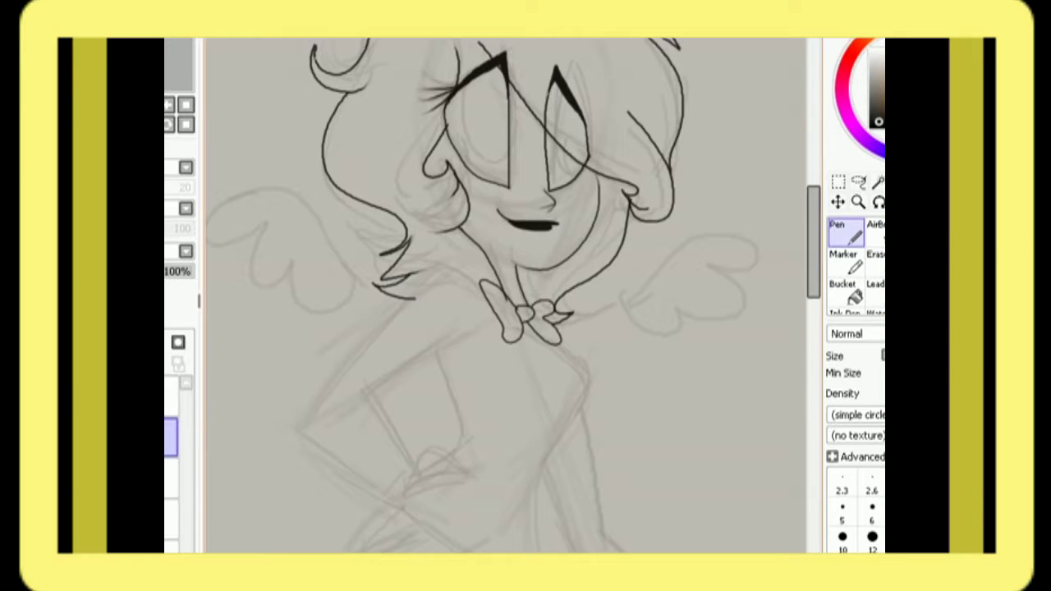
{"action": "key", "text": "e"}
{"action": "scroll", "coordinate": [390, 237], "scroll_direction": "down", "scroll_amount": 2}
{"action": "scroll", "coordinate": [389, 236], "scroll_direction": "up", "scroll_amount": 2}
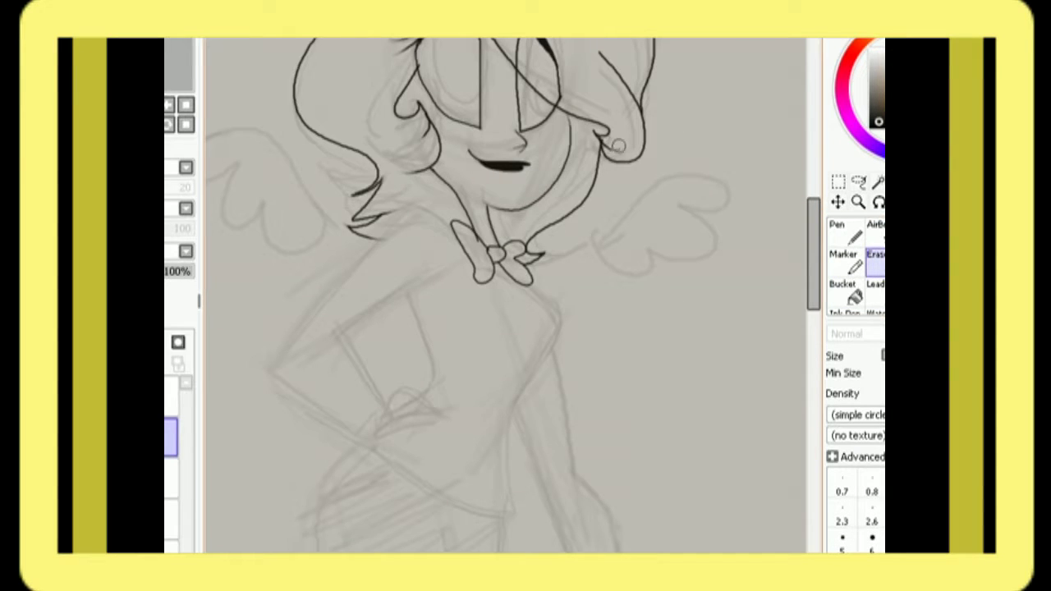
{"action": "scroll", "coordinate": [616, 64], "scroll_direction": "down", "scroll_amount": 2}
{"action": "scroll", "coordinate": [492, 205], "scroll_direction": "up", "scroll_amount": 2}
Step: Ink the shoulder and the bent arm resting on the hip
{"action": "key", "text": "n"}
{"action": "left_click_drag", "start_coordinate": [399, 196], "coordinate": [269, 338]}
{"action": "left_click_drag", "start_coordinate": [262, 353], "coordinate": [343, 422]}
{"action": "key", "text": "e"}
{"action": "mouse_move", "coordinate": [367, 300]}
{"action": "left_mouse_down"}
{"action": "mouse_move", "coordinate": [450, 263]}
{"action": "mouse_move", "coordinate": [443, 256]}
{"action": "left_mouse_up"}
{"action": "key", "text": "n"}
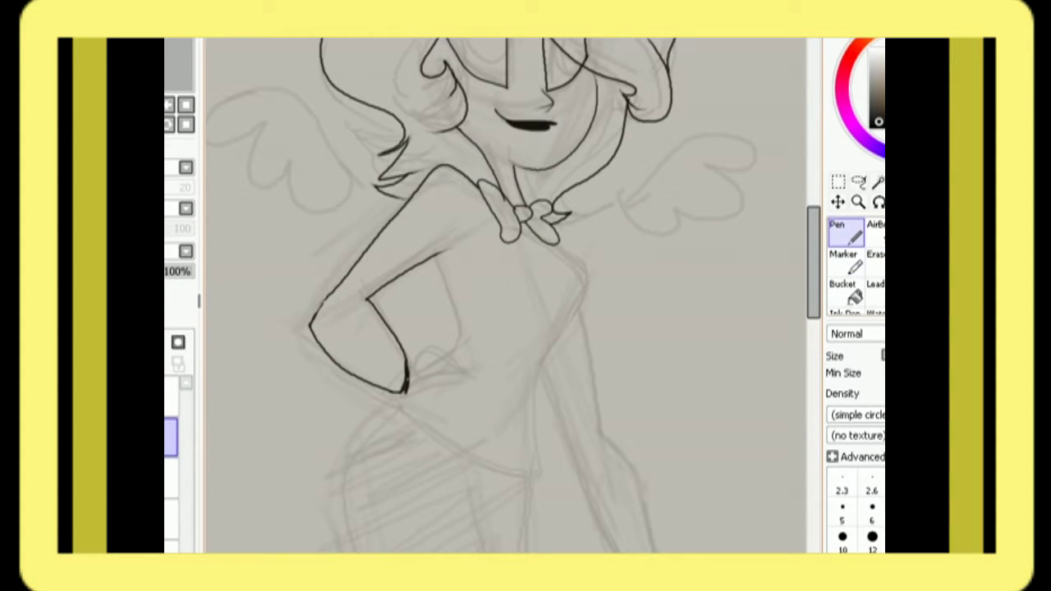
Step: Ink the hand on the hip, both sides of the torso and the pointed shirt hem
{"action": "scroll", "coordinate": [493, 295], "scroll_direction": "down", "scroll_amount": 2}
{"action": "scroll", "coordinate": [492, 296], "scroll_direction": "up", "scroll_amount": 2}
{"action": "left_click_drag", "start_coordinate": [420, 288], "coordinate": [452, 386]}
{"action": "mouse_move", "coordinate": [575, 280]}
{"action": "left_mouse_down"}
{"action": "mouse_move", "coordinate": [524, 433]}
{"action": "mouse_move", "coordinate": [517, 503]}
{"action": "left_mouse_up"}
{"action": "left_click_drag", "start_coordinate": [367, 425], "coordinate": [516, 502]}
{"action": "scroll", "coordinate": [492, 295], "scroll_direction": "down", "scroll_amount": 2}
{"action": "scroll", "coordinate": [492, 295], "scroll_direction": "down", "scroll_amount": 1}
Step: Ink the straight arm reaching down to the cane and close its sleeve at the wrist
{"action": "scroll", "coordinate": [441, 264], "scroll_direction": "up", "scroll_amount": 2}
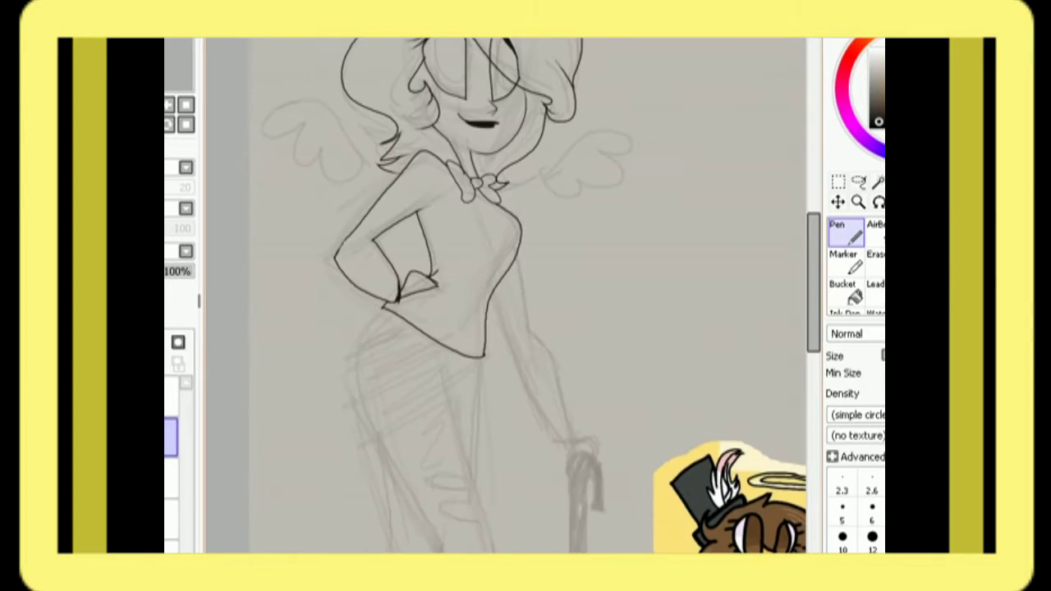
{"action": "key", "text": "e"}
{"action": "key", "text": "n"}
{"action": "scroll", "coordinate": [493, 295], "scroll_direction": "down", "scroll_amount": 2}
{"action": "left_click_drag", "start_coordinate": [537, 285], "coordinate": [544, 435]}
{"action": "mouse_move", "coordinate": [464, 287]}
{"action": "left_mouse_down"}
{"action": "mouse_move", "coordinate": [526, 440]}
{"action": "mouse_move", "coordinate": [516, 422]}
{"action": "left_mouse_up"}
{"action": "scroll", "coordinate": [493, 296], "scroll_direction": "up", "scroll_amount": 2}
{"action": "left_click_drag", "start_coordinate": [411, 328], "coordinate": [481, 319]}
{"action": "key", "text": "g"}
{"action": "key", "text": "n"}
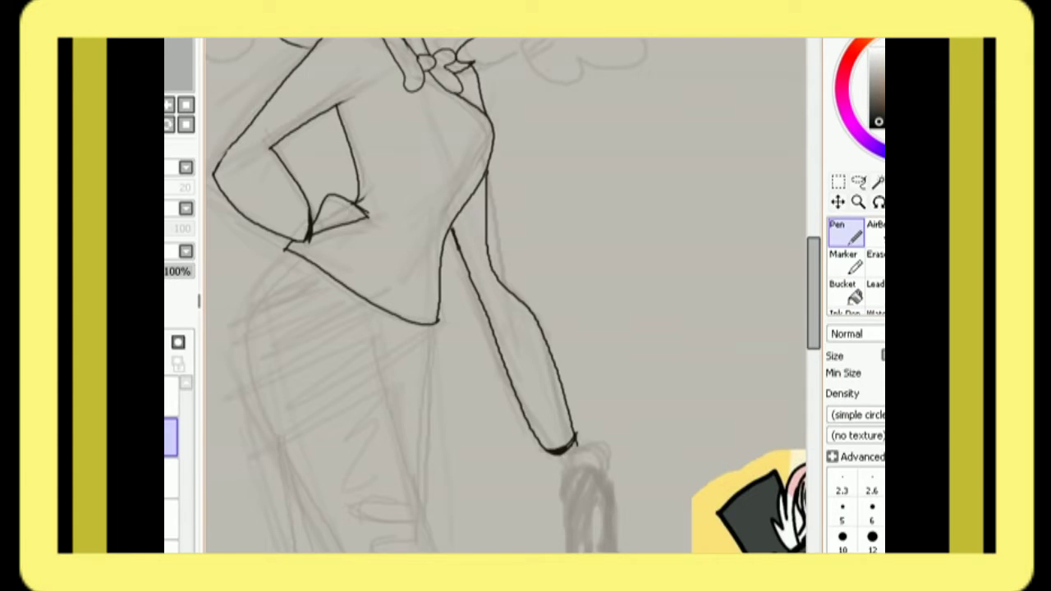
Step: Ink the two small lobed wings beside the shoulders and tidy their lines
{"action": "scroll", "coordinate": [492, 295], "scroll_direction": "down", "scroll_amount": 2}
{"action": "key", "text": "e"}
{"action": "scroll", "coordinate": [492, 296], "scroll_direction": "up", "scroll_amount": 1}
{"action": "key", "text": "n"}
{"action": "mouse_move", "coordinate": [398, 283]}
{"action": "left_mouse_down"}
{"action": "mouse_move", "coordinate": [299, 269]}
{"action": "mouse_move", "coordinate": [338, 262]}
{"action": "left_mouse_up"}
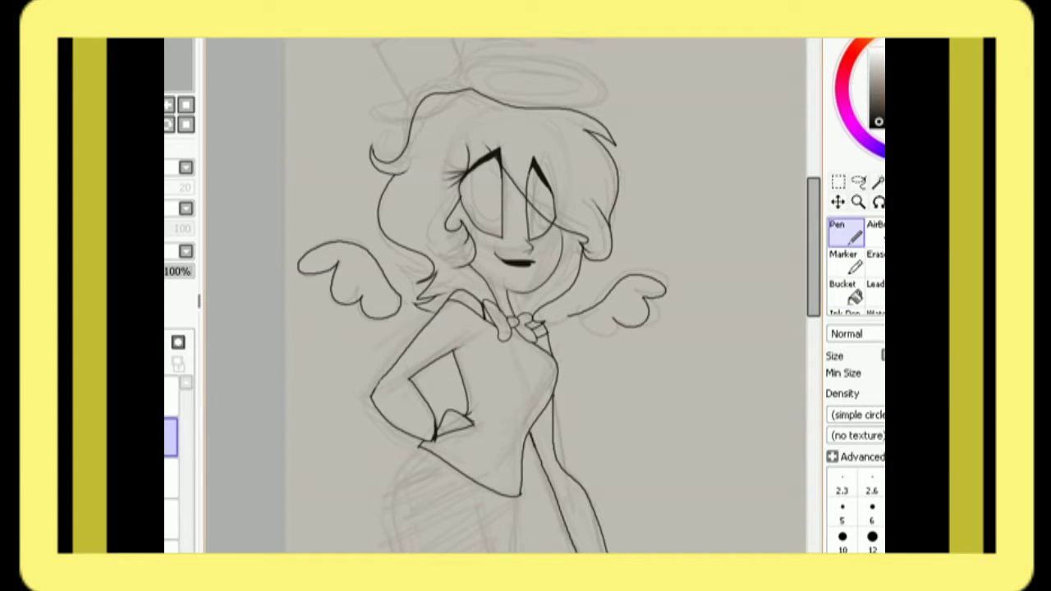
{"action": "key", "text": "e"}
{"action": "scroll", "coordinate": [493, 295], "scroll_direction": "down", "scroll_amount": 2}
{"action": "scroll", "coordinate": [492, 296], "scroll_direction": "up", "scroll_amount": 2}
{"action": "key", "text": "n"}
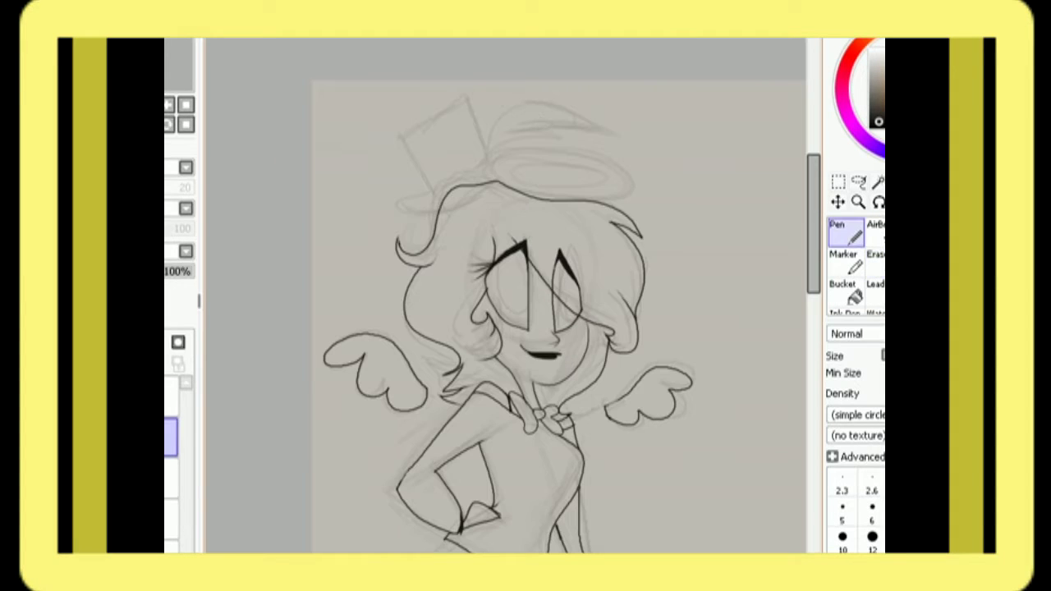
Step: Ink the tilted top hat with its curved brim and erase the hair lines overlapping it
{"action": "mouse_move", "coordinate": [433, 194]}
{"action": "left_mouse_down"}
{"action": "mouse_move", "coordinate": [504, 157]}
{"action": "mouse_move", "coordinate": [469, 188]}
{"action": "left_mouse_up"}
{"action": "key", "text": "e"}
{"action": "scroll", "coordinate": [558, 295], "scroll_direction": "down", "scroll_amount": 2}
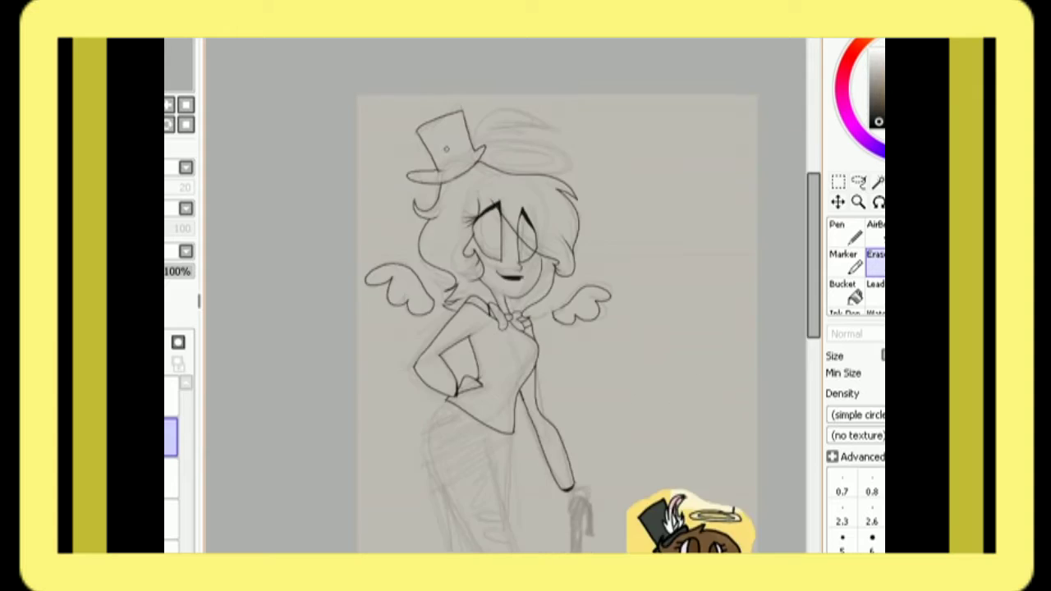
{"action": "scroll", "coordinate": [558, 296], "scroll_direction": "up", "scroll_amount": 2}
{"action": "key", "text": "n"}
{"action": "key", "text": "e"}
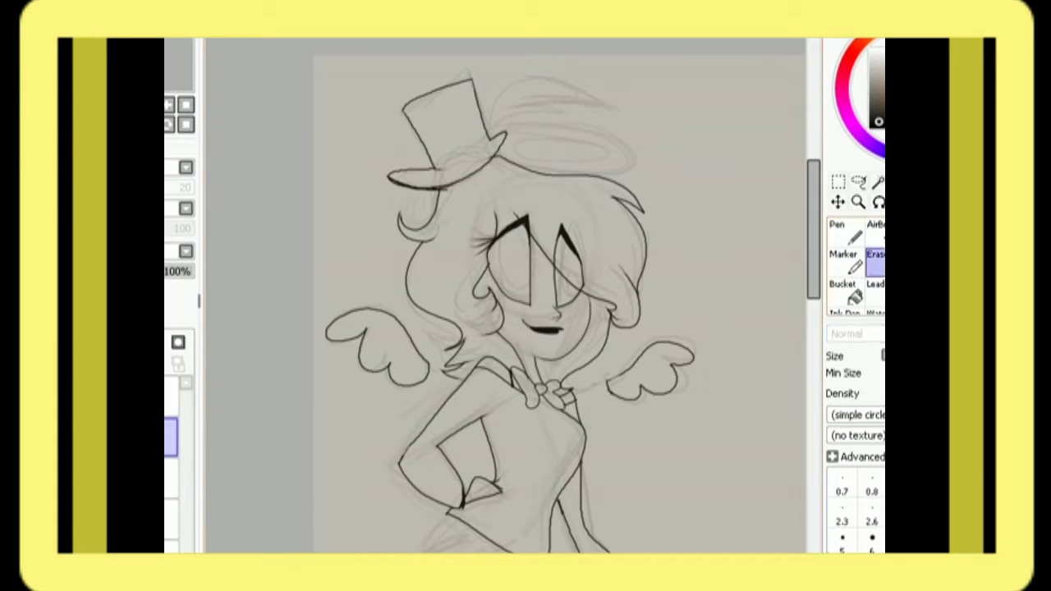
{"action": "key", "text": "n"}
{"action": "key", "text": "e"}
Step: Ink the split feather on the side of the top hat and erase the overlapping lines at its base
{"action": "key", "text": "n"}
{"action": "mouse_move", "coordinate": [493, 124]}
{"action": "left_mouse_down"}
{"action": "mouse_move", "coordinate": [579, 90]}
{"action": "mouse_move", "coordinate": [589, 111]}
{"action": "left_mouse_up"}
{"action": "scroll", "coordinate": [505, 295], "scroll_direction": "up", "scroll_amount": 2}
{"action": "left_click_drag", "start_coordinate": [467, 156], "coordinate": [587, 98]}
{"action": "scroll", "coordinate": [505, 296], "scroll_direction": "down", "scroll_amount": 2}
{"action": "key", "text": "e"}
{"action": "key", "text": "n"}
{"action": "scroll", "coordinate": [505, 295], "scroll_direction": "up", "scroll_amount": 1}
{"action": "key", "text": "e"}
{"action": "left_click_drag", "start_coordinate": [460, 193], "coordinate": [500, 150]}
{"action": "key", "text": "n"}
{"action": "scroll", "coordinate": [505, 296], "scroll_direction": "down", "scroll_amount": 2}
{"action": "scroll", "coordinate": [505, 295], "scroll_direction": "up", "scroll_amount": 2}
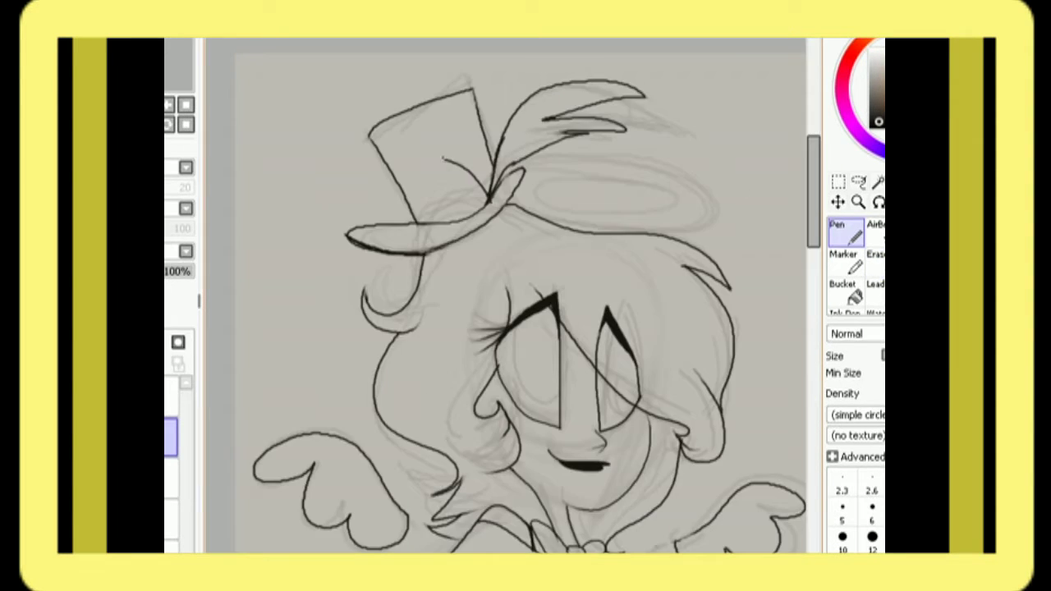
Step: Ink the curved outer hip and thigh line and the front line of the other thigh over the trouser sketch
{"action": "scroll", "coordinate": [505, 296], "scroll_direction": "down", "scroll_amount": 2}
{"action": "scroll", "coordinate": [505, 295], "scroll_direction": "up", "scroll_amount": 1}
{"action": "scroll", "coordinate": [504, 296], "scroll_direction": "down", "scroll_amount": 1}
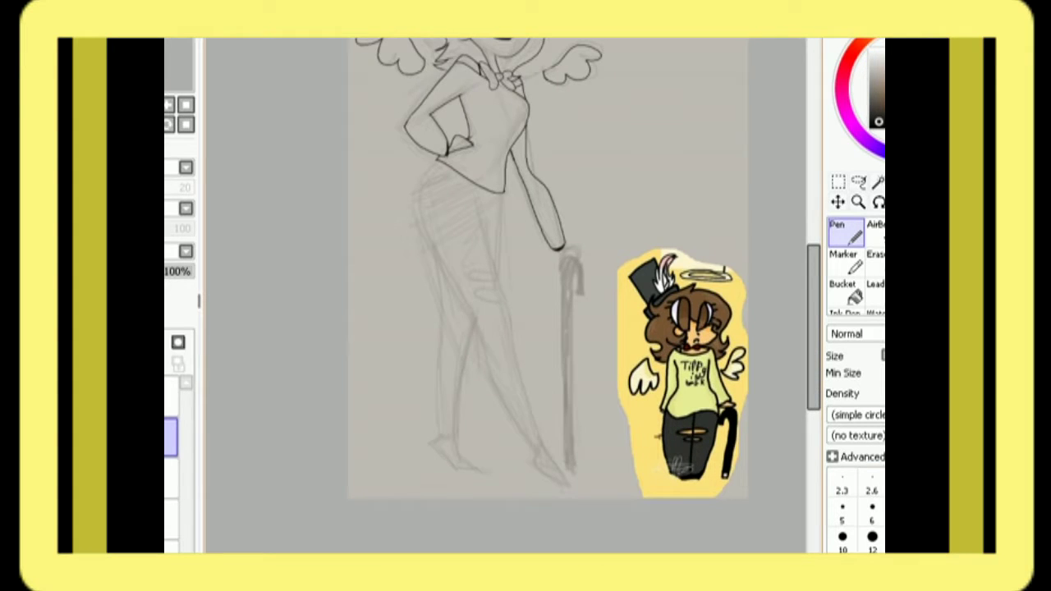
{"action": "scroll", "coordinate": [505, 295], "scroll_direction": "up", "scroll_amount": 1}
{"action": "mouse_move", "coordinate": [389, 107]}
{"action": "left_mouse_down"}
{"action": "mouse_move", "coordinate": [430, 277]}
{"action": "mouse_move", "coordinate": [424, 194]}
{"action": "mouse_move", "coordinate": [491, 386]}
{"action": "left_mouse_up"}
{"action": "key", "text": "ctrl+z"}
{"action": "scroll", "coordinate": [505, 296], "scroll_direction": "up", "scroll_amount": 2}
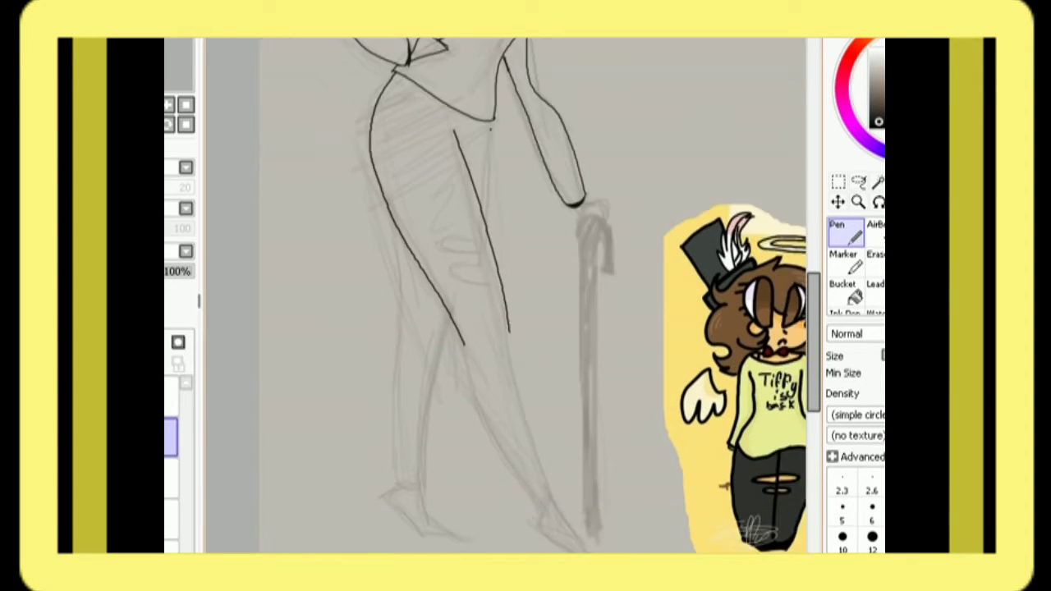
Step: Ink both crossed lower legs down to the ankles and clean up the lines where the legs overlap
{"action": "left_click_drag", "start_coordinate": [439, 156], "coordinate": [421, 406]}
{"action": "left_click_drag", "start_coordinate": [450, 235], "coordinate": [494, 408]}
{"action": "left_click_drag", "start_coordinate": [447, 165], "coordinate": [514, 417]}
{"action": "scroll", "coordinate": [505, 295], "scroll_direction": "down", "scroll_amount": 1}
{"action": "left_click_drag", "start_coordinate": [448, 225], "coordinate": [525, 406]}
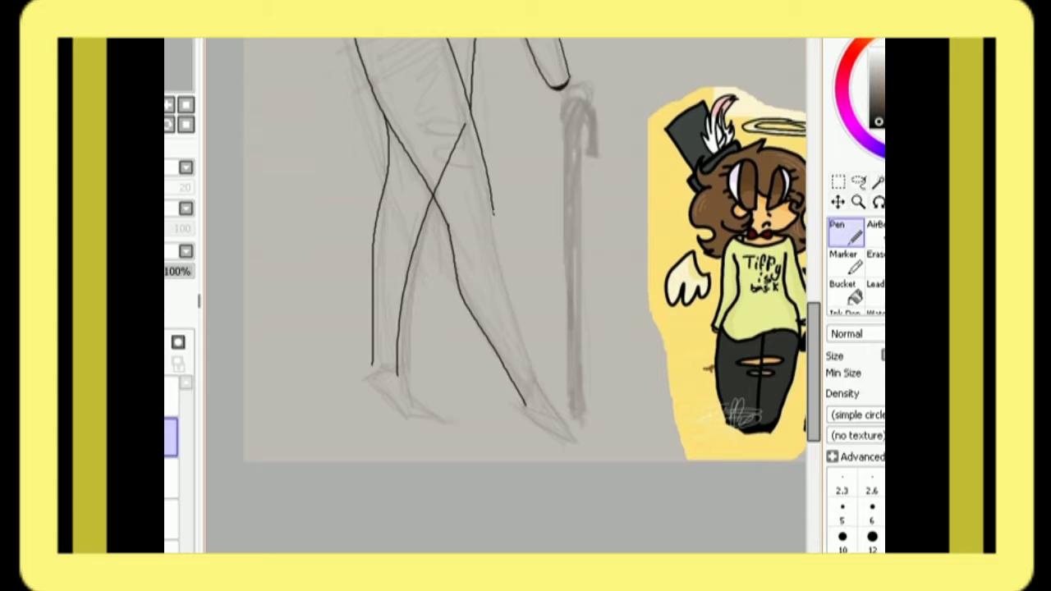
{"action": "scroll", "coordinate": [504, 295], "scroll_direction": "up", "scroll_amount": 1}
{"action": "left_click_drag", "start_coordinate": [473, 146], "coordinate": [542, 410]}
{"action": "scroll", "coordinate": [461, 209], "scroll_direction": "down", "scroll_amount": 1}
{"action": "key", "text": "e"}
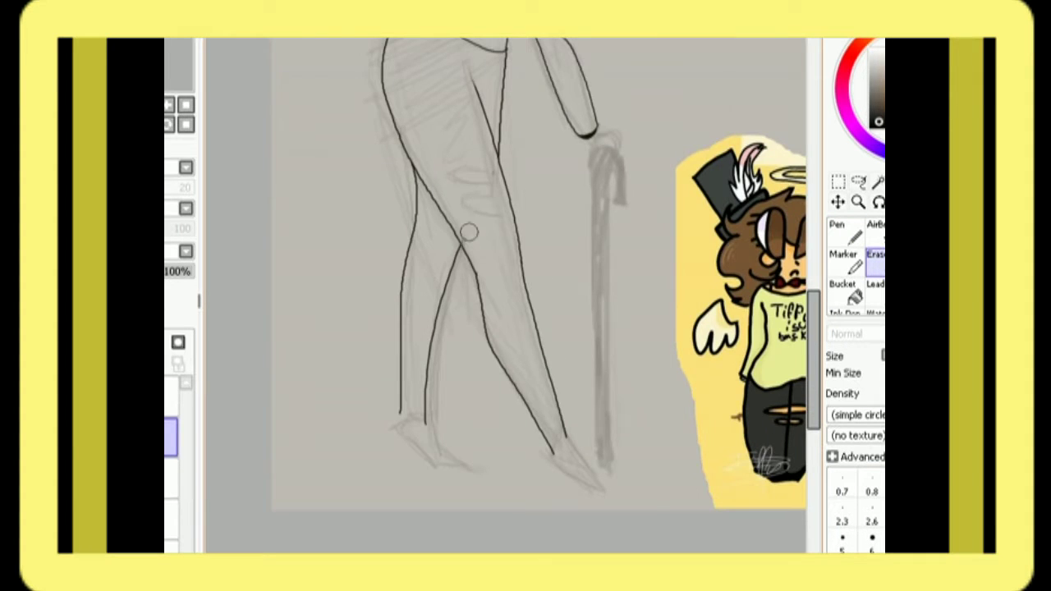
{"action": "scroll", "coordinate": [459, 208], "scroll_direction": "down", "scroll_amount": 1}
Step: Ink the hand resting on the cane and outline the raised rear foot
{"action": "key", "text": "n"}
{"action": "scroll", "coordinate": [505, 296], "scroll_direction": "down", "scroll_amount": 1}
{"action": "scroll", "coordinate": [505, 296], "scroll_direction": "down", "scroll_amount": 1}
{"action": "scroll", "coordinate": [505, 295], "scroll_direction": "up", "scroll_amount": 3}
{"action": "left_click_drag", "start_coordinate": [388, 361], "coordinate": [450, 421]}
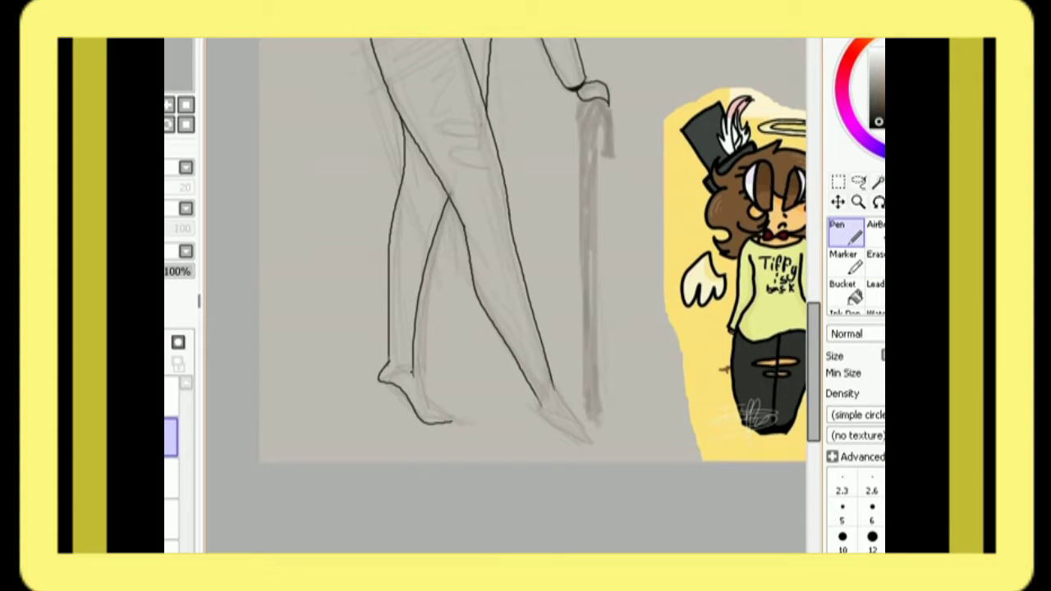
Step: Ink the pointed front shoe and fill both shoes solid black
{"action": "scroll", "coordinate": [505, 295], "scroll_direction": "down", "scroll_amount": 2}
{"action": "key", "text": "b"}
{"action": "left_click", "coordinate": [414, 400]}
{"action": "key", "text": "n"}
{"action": "scroll", "coordinate": [505, 296], "scroll_direction": "up", "scroll_amount": 1}
{"action": "mouse_move", "coordinate": [484, 367]}
{"action": "left_mouse_down"}
{"action": "mouse_move", "coordinate": [537, 433]}
{"action": "mouse_move", "coordinate": [500, 445]}
{"action": "mouse_move", "coordinate": [557, 458]}
{"action": "left_mouse_up"}
{"action": "key", "text": "b"}
{"action": "left_click", "coordinate": [502, 406]}
{"action": "key", "text": "e"}
{"action": "key", "text": "n"}
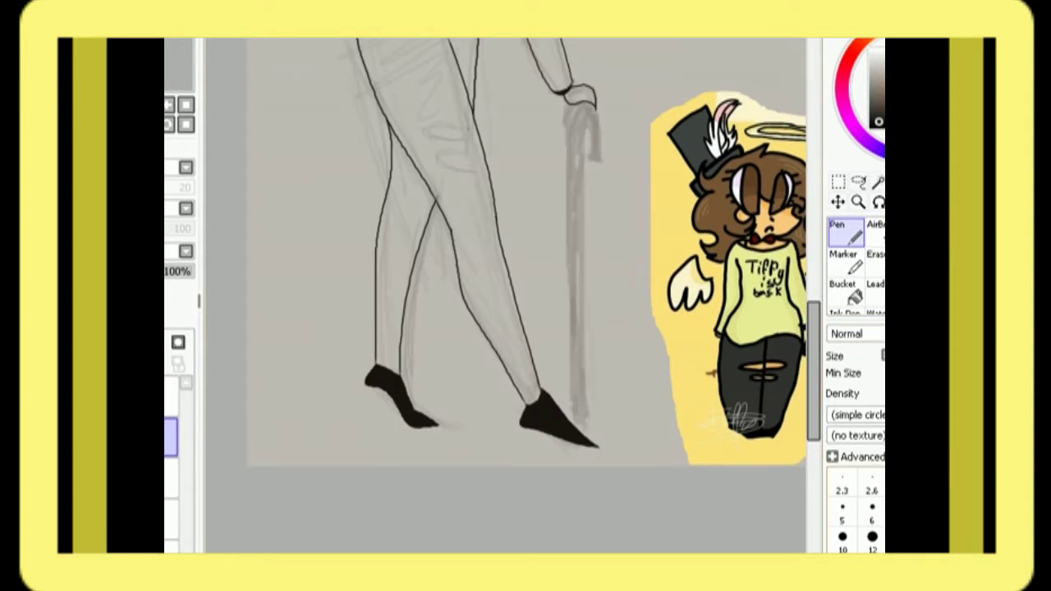
Step: Ink two rounded rips across the front knee of the trousers and tidy their edges
{"action": "scroll", "coordinate": [504, 295], "scroll_direction": "down", "scroll_amount": 2}
{"action": "scroll", "coordinate": [505, 295], "scroll_direction": "up", "scroll_amount": 2}
{"action": "mouse_move", "coordinate": [357, 271]}
{"action": "left_mouse_down"}
{"action": "mouse_move", "coordinate": [435, 300]}
{"action": "mouse_move", "coordinate": [452, 325]}
{"action": "left_mouse_up"}
{"action": "scroll", "coordinate": [505, 296], "scroll_direction": "down", "scroll_amount": 1}
{"action": "key", "text": "e"}
Step: Ink the outline of the long cane with its hooked handle beneath the hand
{"action": "scroll", "coordinate": [505, 295], "scroll_direction": "up", "scroll_amount": 1}
{"action": "key", "text": "n"}
{"action": "left_click_drag", "start_coordinate": [446, 190], "coordinate": [449, 512]}
{"action": "key", "text": "ctrl+z"}
{"action": "left_click_drag", "start_coordinate": [461, 430], "coordinate": [483, 245]}
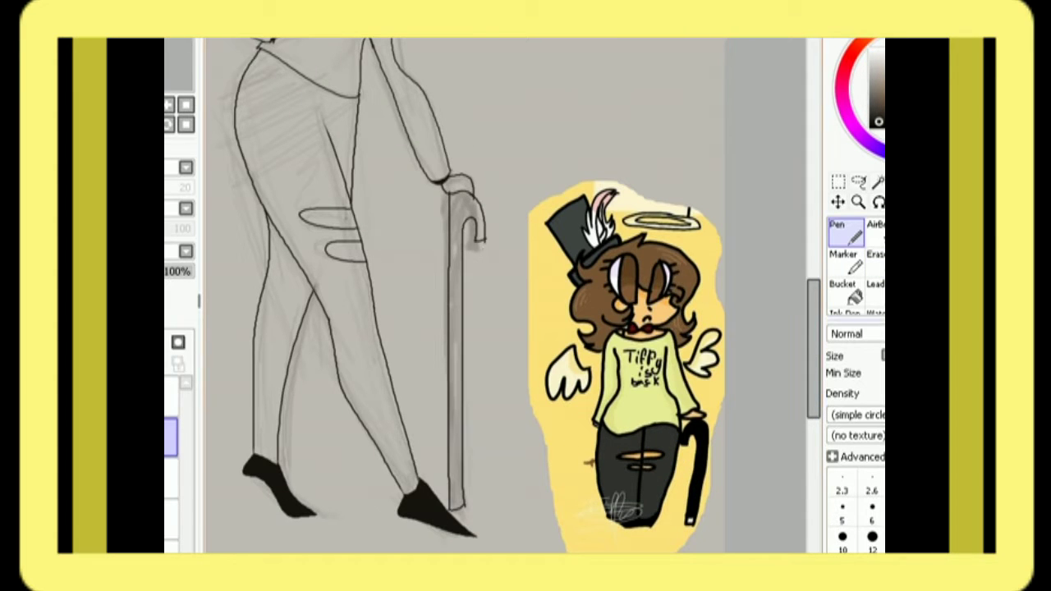
Step: Fill the cane solid black and clean the edge around its hooked handle
{"action": "scroll", "coordinate": [505, 295], "scroll_direction": "down", "scroll_amount": 1}
{"action": "scroll", "coordinate": [505, 295], "scroll_direction": "up", "scroll_amount": 1}
{"action": "left_click", "coordinate": [455, 345]}
{"action": "scroll", "coordinate": [505, 296], "scroll_direction": "down", "scroll_amount": 1}
{"action": "scroll", "coordinate": [505, 295], "scroll_direction": "up", "scroll_amount": 1}
{"action": "key", "text": "e"}
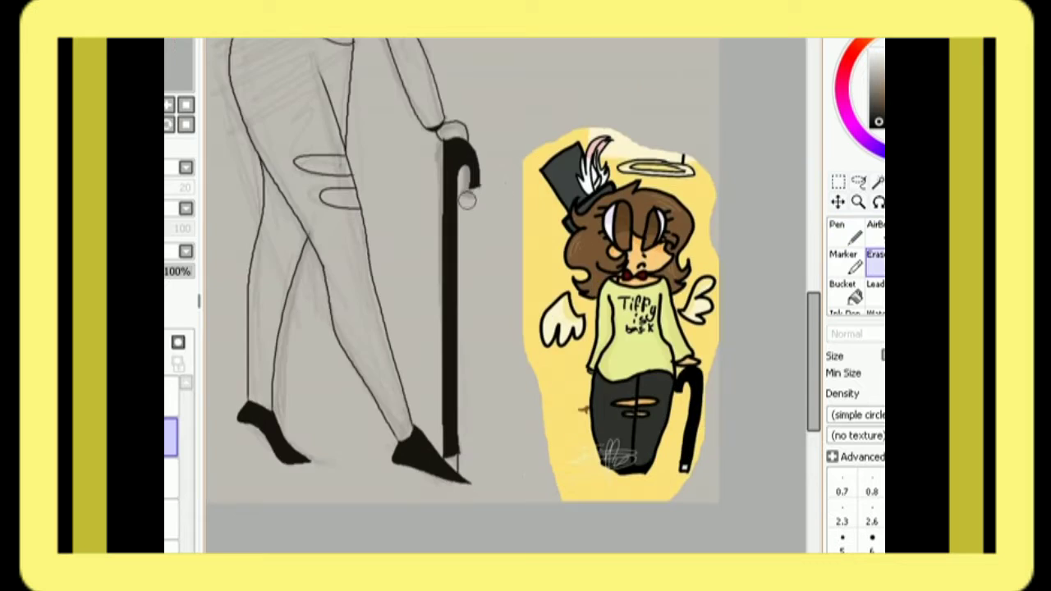
Step: Ink the halo ring above the hair and the curved iris outlines in both eyes
{"action": "scroll", "coordinate": [466, 199], "scroll_direction": "down", "scroll_amount": 2}
{"action": "scroll", "coordinate": [467, 199], "scroll_direction": "up", "scroll_amount": 1}
{"action": "key", "text": "n"}
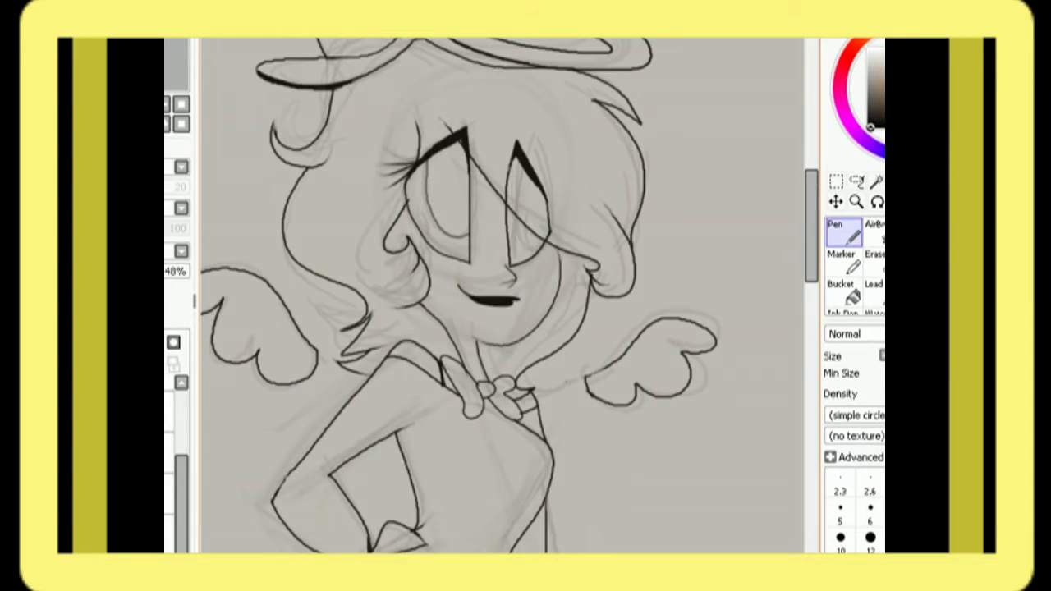
Step: Set the bucket to detect across the whole image and fill both irises dark grey
{"action": "key", "text": "g"}
{"action": "left_click", "coordinate": [830, 471]}
{"action": "left_click", "coordinate": [492, 329]}
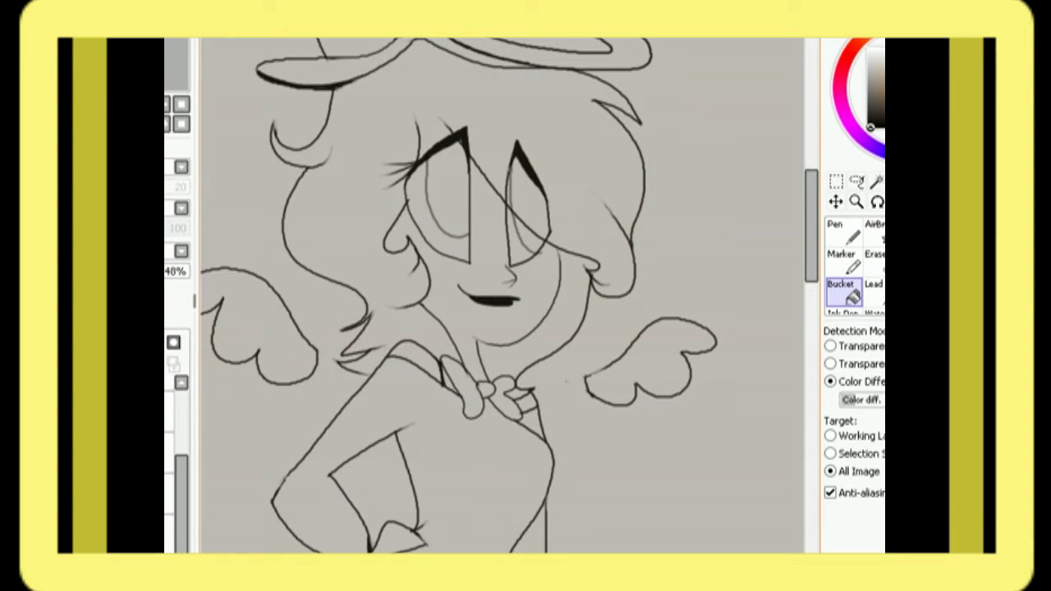
{"action": "left_click", "coordinate": [447, 197]}
{"action": "left_click", "coordinate": [529, 206]}
{"action": "scroll", "coordinate": [492, 296], "scroll_direction": "down", "scroll_amount": 3}
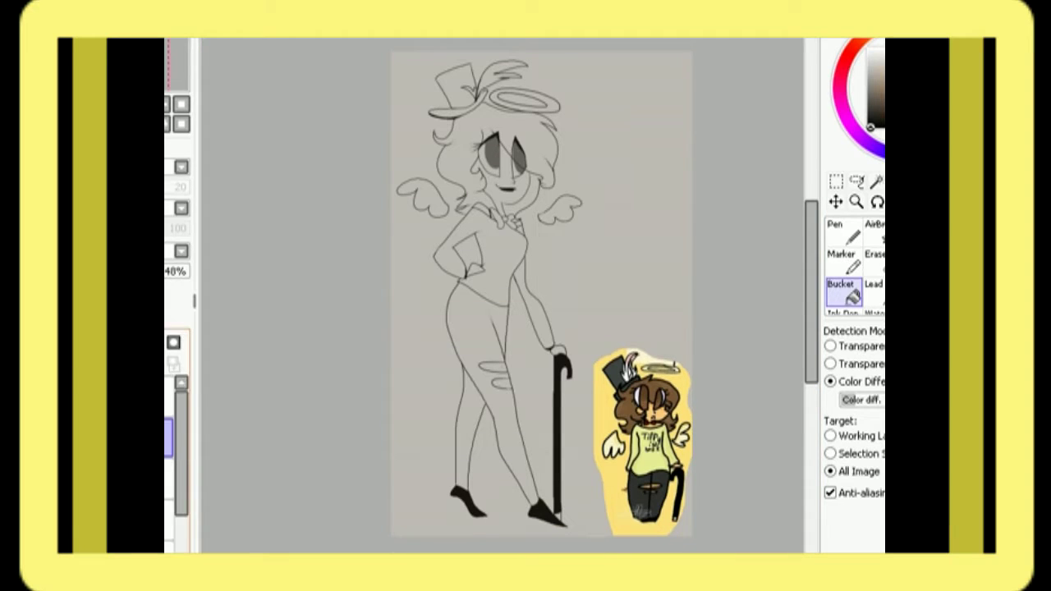
Step: Fill the character's hair with brown
{"action": "left_click", "coordinate": [460, 152]}
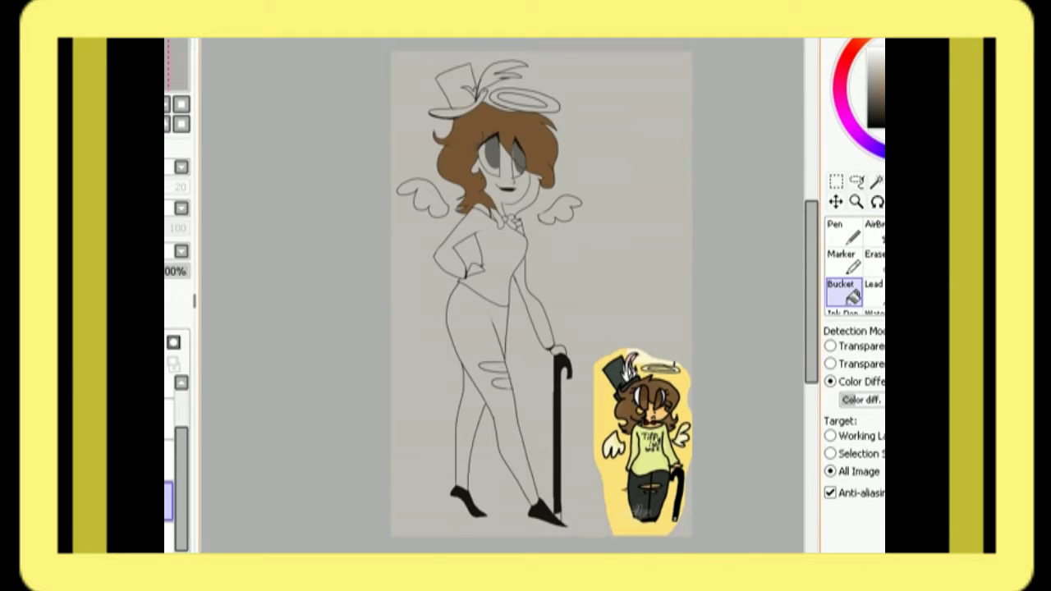
{"action": "scroll", "coordinate": [492, 164], "scroll_direction": "up", "scroll_amount": 3}
{"action": "scroll", "coordinate": [492, 164], "scroll_direction": "down", "scroll_amount": 3}
Step: Switch the bucket to transparency detection and fill the face, neck, hands and knee rips with an orange skin tone
{"action": "left_click", "coordinate": [829, 345]}
{"action": "left_click", "coordinate": [509, 184]}
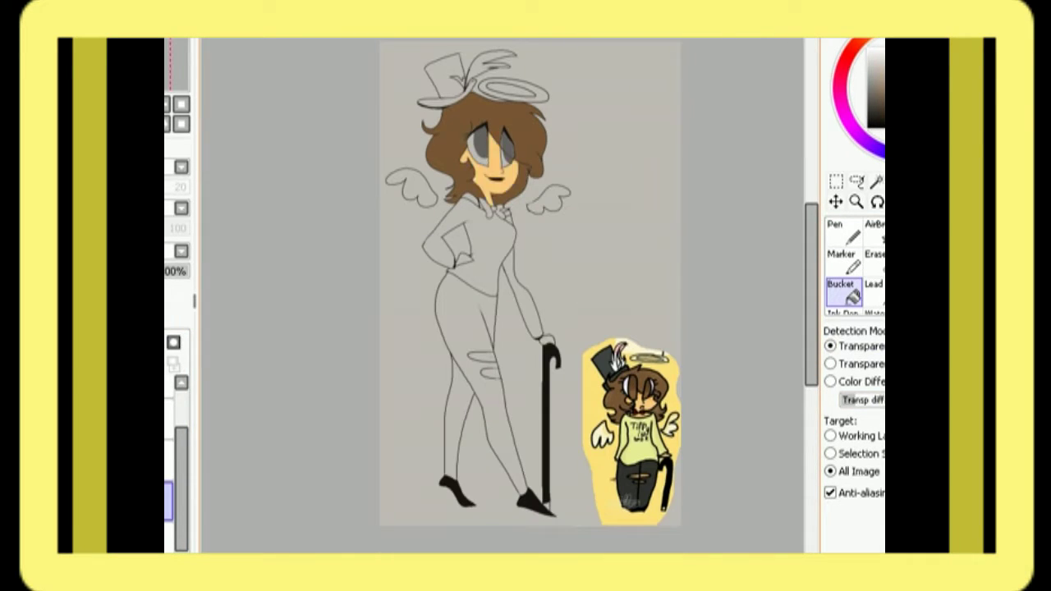
{"action": "scroll", "coordinate": [525, 295], "scroll_direction": "up", "scroll_amount": 2}
{"action": "left_click", "coordinate": [543, 340]}
{"action": "left_click", "coordinate": [453, 263]}
{"action": "scroll", "coordinate": [526, 296], "scroll_direction": "down", "scroll_amount": 2}
Step: Fill the top hat and the trousers with dark grey
{"action": "left_click", "coordinate": [868, 109]}
{"action": "left_click", "coordinate": [439, 82]}
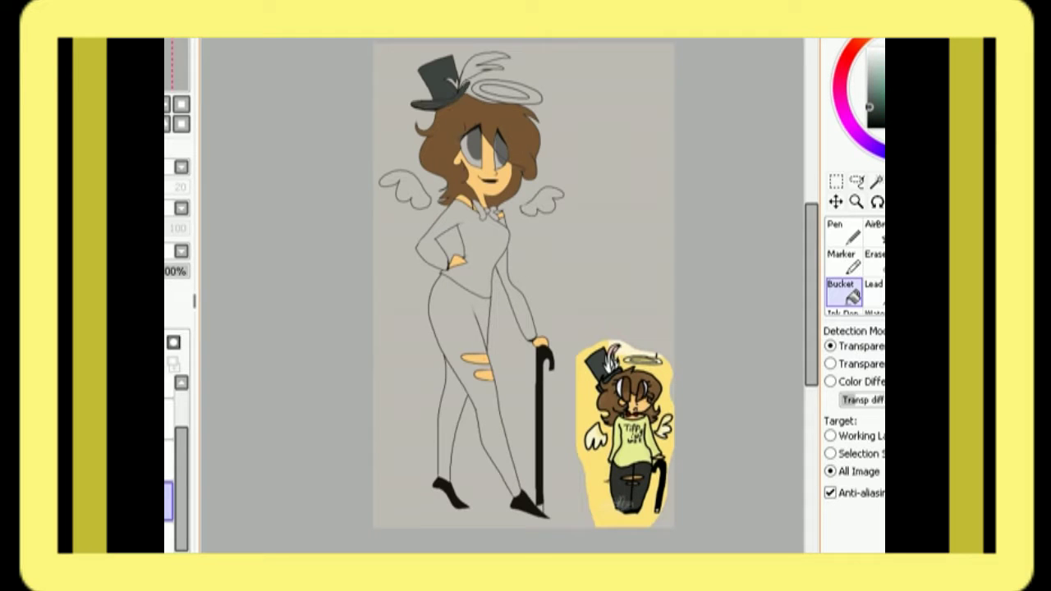
{"action": "left_click", "coordinate": [451, 328]}
Step: Fill the halo and both wings with pale yellow
{"action": "left_click", "coordinate": [505, 91]}
{"action": "left_click", "coordinate": [406, 190]}
{"action": "left_click", "coordinate": [540, 202]}
Step: Colour the hat feather and the whites of both eyes white
{"action": "left_click", "coordinate": [867, 48]}
{"action": "left_click", "coordinate": [484, 66]}
{"action": "scroll", "coordinate": [493, 206], "scroll_direction": "up", "scroll_amount": 2}
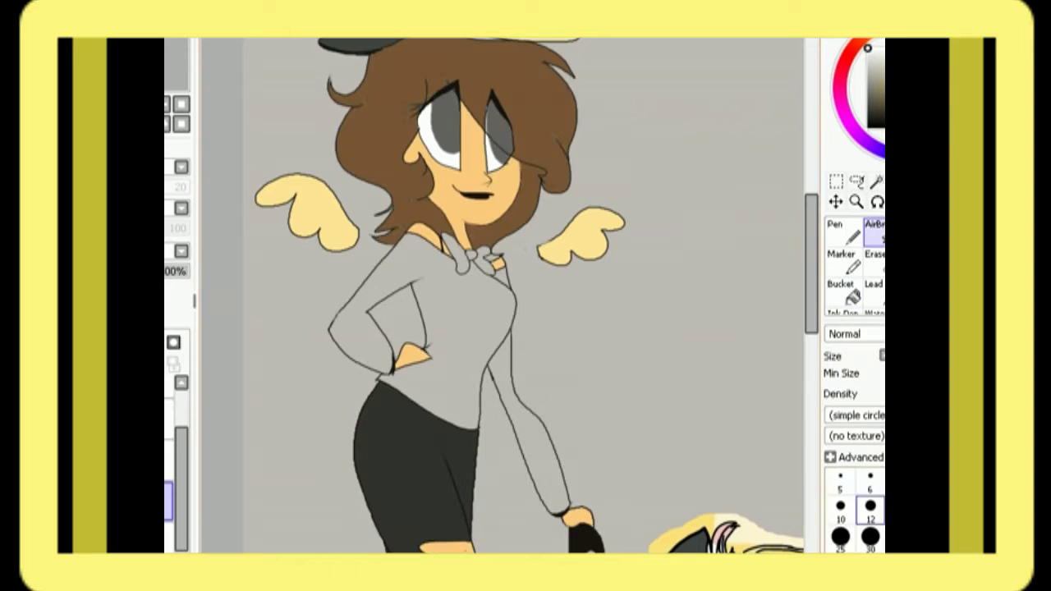
{"action": "left_click_drag", "start_coordinate": [488, 111], "coordinate": [490, 143]}
{"action": "left_click_drag", "start_coordinate": [435, 94], "coordinate": [455, 152]}
Step: Fill the sweater with pale yellow-green and the bow tie with dark red
{"action": "left_click", "coordinate": [843, 291]}
{"action": "scroll", "coordinate": [525, 295], "scroll_direction": "down", "scroll_amount": 3}
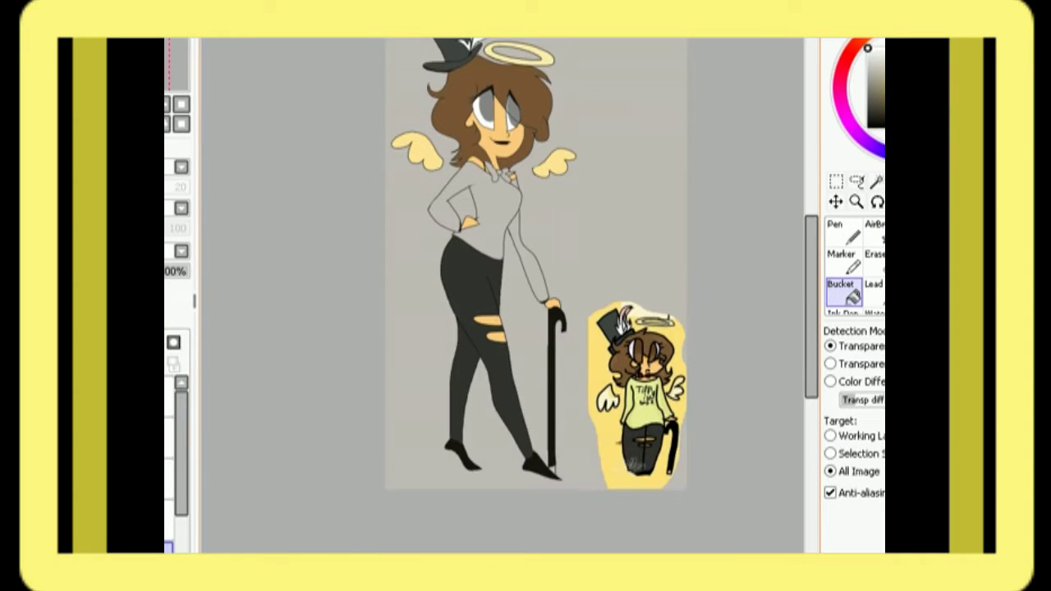
{"action": "scroll", "coordinate": [525, 295], "scroll_direction": "up", "scroll_amount": 1}
{"action": "left_click", "coordinate": [443, 152]}
{"action": "left_click", "coordinate": [873, 102]}
{"action": "scroll", "coordinate": [526, 295], "scroll_direction": "down", "scroll_amount": 1}
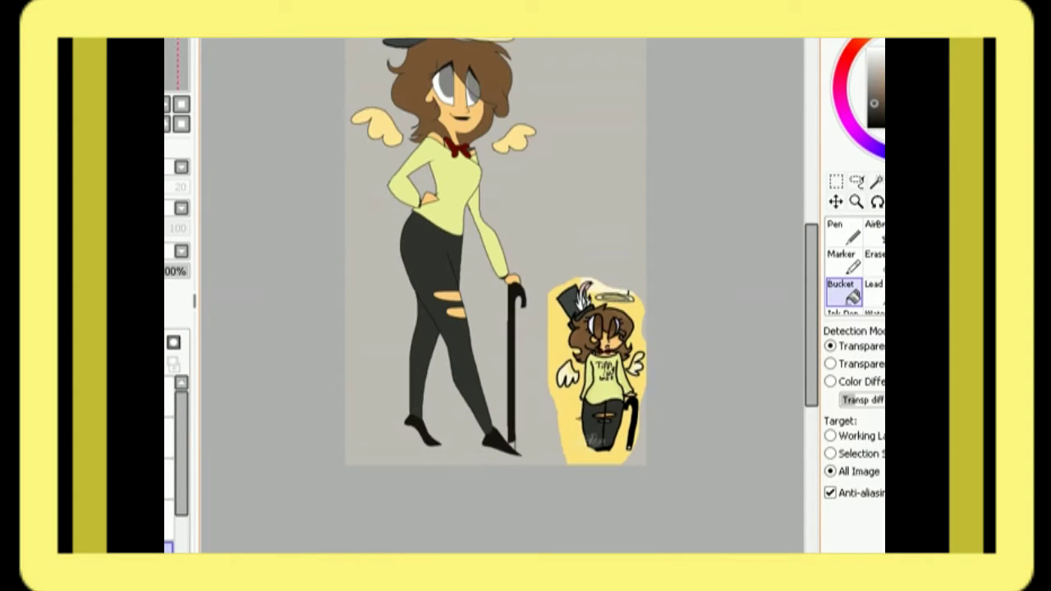
Step: Recolour the irises of both eyes brown
{"action": "scroll", "coordinate": [492, 296], "scroll_direction": "up", "scroll_amount": 2}
{"action": "left_click", "coordinate": [472, 154]}
{"action": "left_click", "coordinate": [445, 154]}
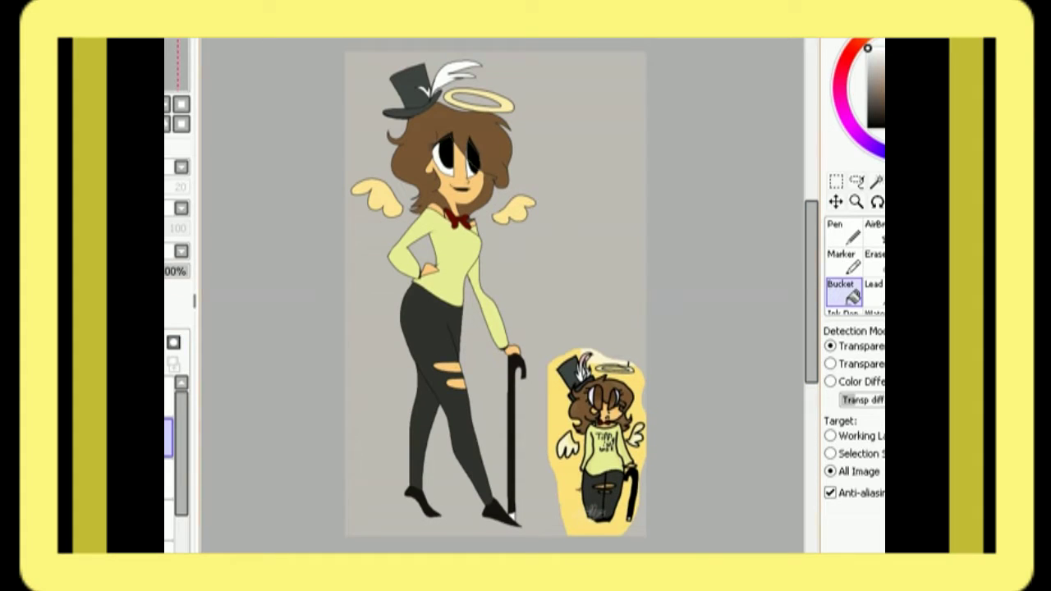
{"action": "scroll", "coordinate": [501, 296], "scroll_direction": "up", "scroll_amount": 2}
{"action": "scroll", "coordinate": [500, 296], "scroll_direction": "down", "scroll_amount": 2}
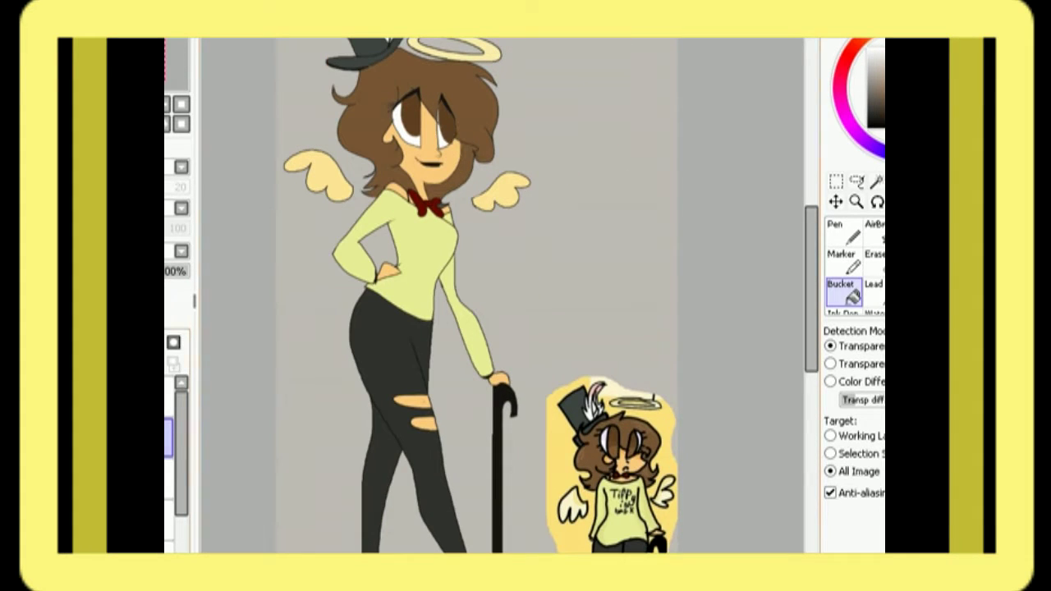
Step: Airbrush a soft gradient into both brown irises, darker toward the upper lids
{"action": "scroll", "coordinate": [501, 296], "scroll_direction": "up", "scroll_amount": 1}
{"action": "key", "text": "v"}
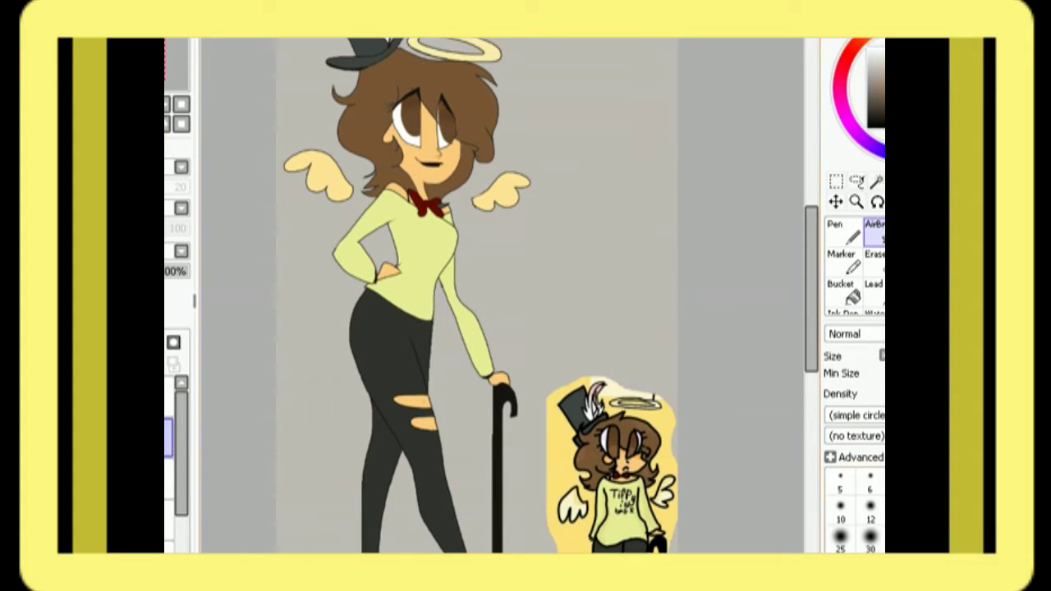
{"action": "scroll", "coordinate": [485, 147], "scroll_direction": "up", "scroll_amount": 1}
{"action": "scroll", "coordinate": [453, 79], "scroll_direction": "down", "scroll_amount": 1}
{"action": "scroll", "coordinate": [415, 100], "scroll_direction": "up", "scroll_amount": 1}
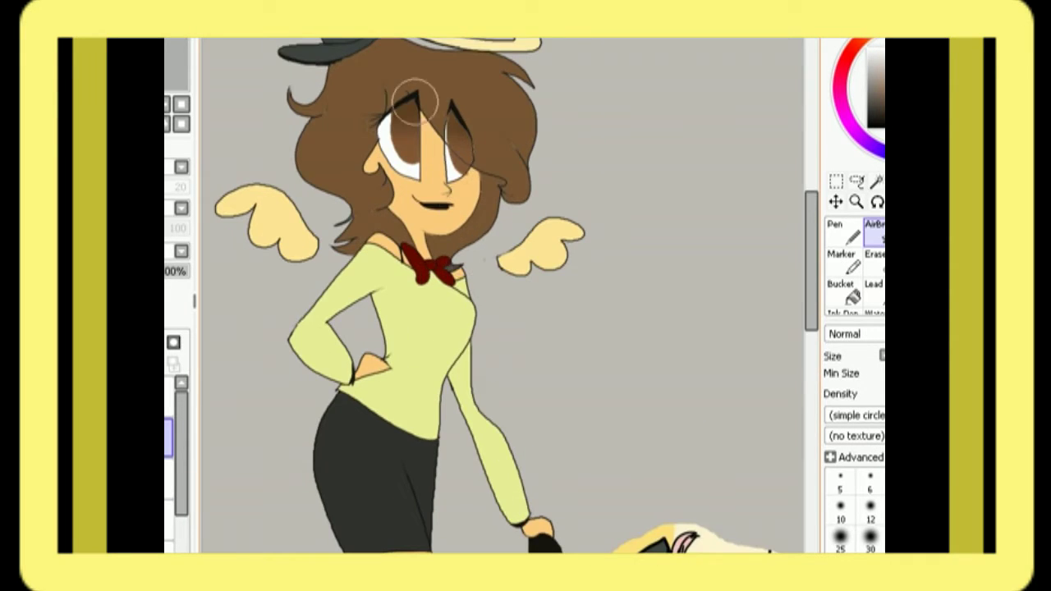
{"action": "scroll", "coordinate": [415, 100], "scroll_direction": "down", "scroll_amount": 2}
{"action": "scroll", "coordinate": [460, 246], "scroll_direction": "up", "scroll_amount": 1}
{"action": "key", "text": "w"}
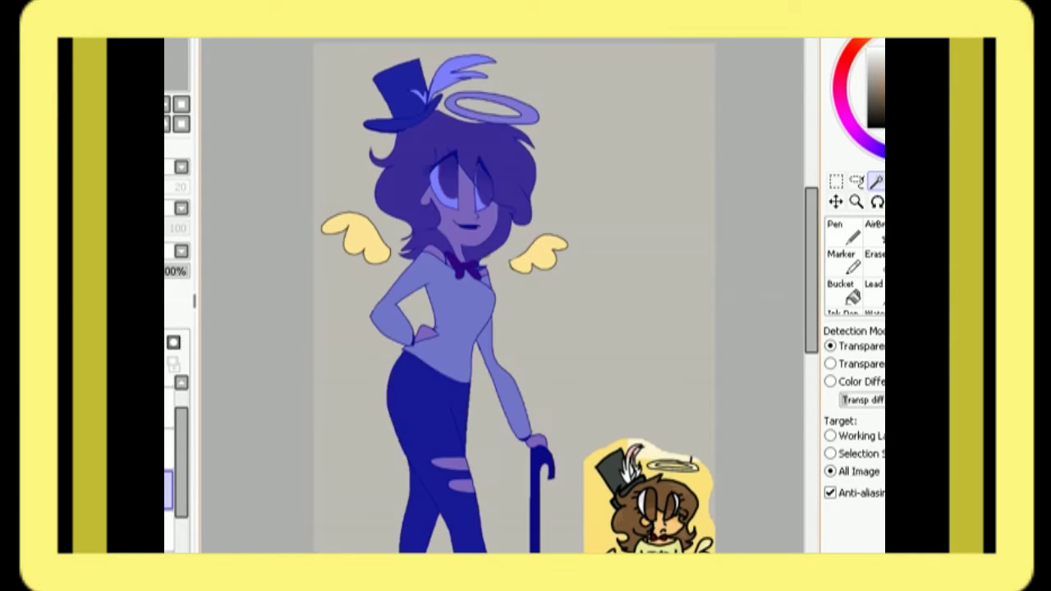
{"action": "key", "text": "ctrl+d"}
Step: Select the hair by colour difference and airbrush a lighter brown onto its lower ends
{"action": "left_click", "coordinate": [830, 381]}
{"action": "left_click", "coordinate": [459, 139]}
{"action": "scroll", "coordinate": [484, 247], "scroll_direction": "down", "scroll_amount": 1}
{"action": "left_click", "coordinate": [874, 232]}
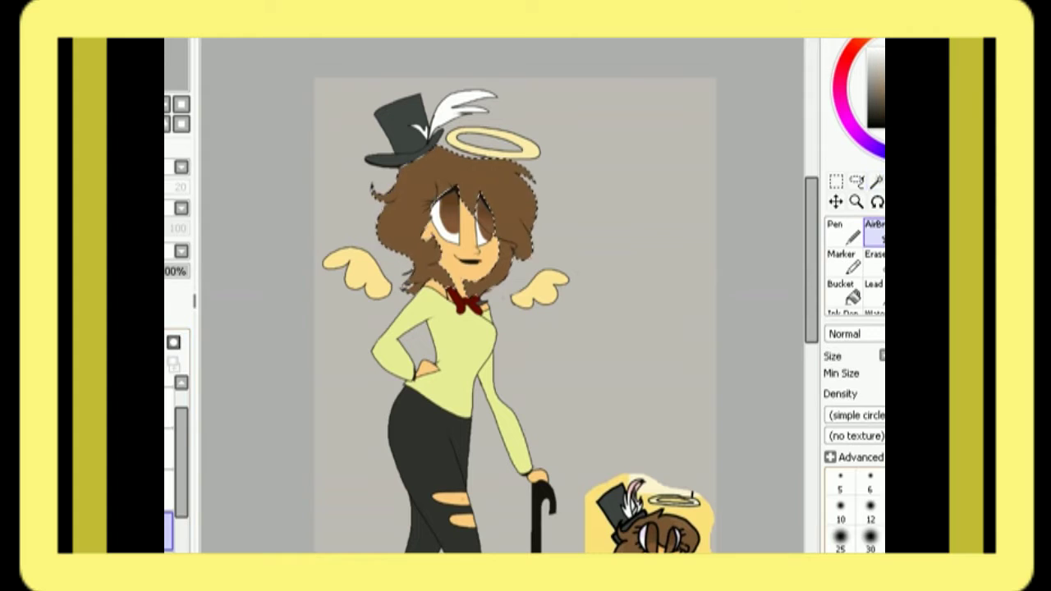
{"action": "scroll", "coordinate": [352, 199], "scroll_direction": "up", "scroll_amount": 1}
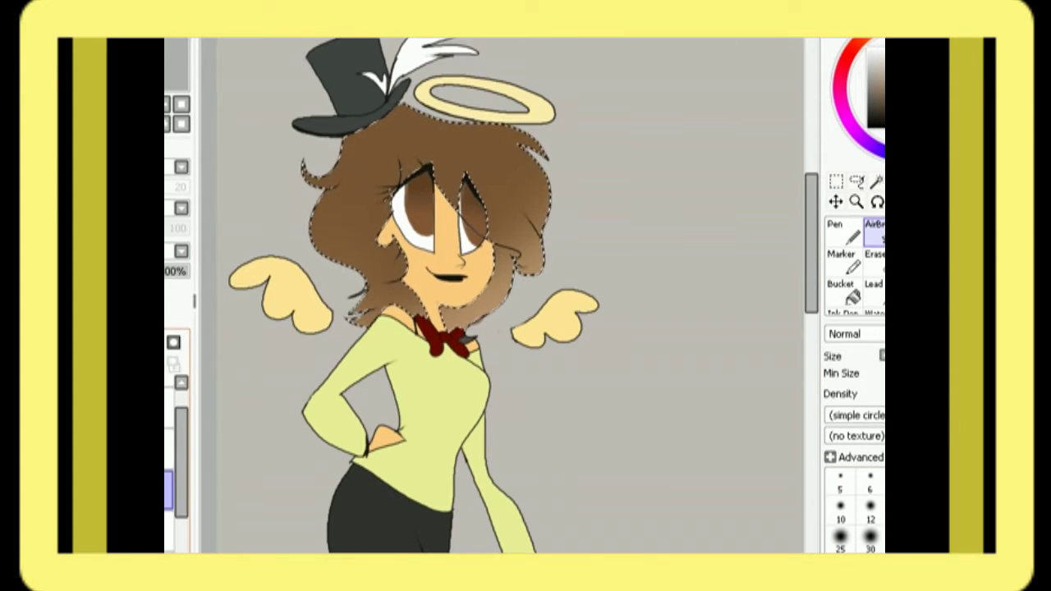
Step: Airbrush a dark shadow across the top of the hair and erase part of it to shape its lower edge
{"action": "scroll", "coordinate": [526, 164], "scroll_direction": "down", "scroll_amount": 1}
{"action": "mouse_move", "coordinate": [605, 204]}
{"action": "left_mouse_down"}
{"action": "mouse_move", "coordinate": [548, 170]}
{"action": "mouse_move", "coordinate": [320, 222]}
{"action": "mouse_move", "coordinate": [488, 145]}
{"action": "mouse_move", "coordinate": [561, 220]}
{"action": "left_mouse_up"}
{"action": "scroll", "coordinate": [548, 170], "scroll_direction": "up", "scroll_amount": 1}
{"action": "key", "text": "e"}
{"action": "scroll", "coordinate": [561, 220], "scroll_direction": "down", "scroll_amount": 1}
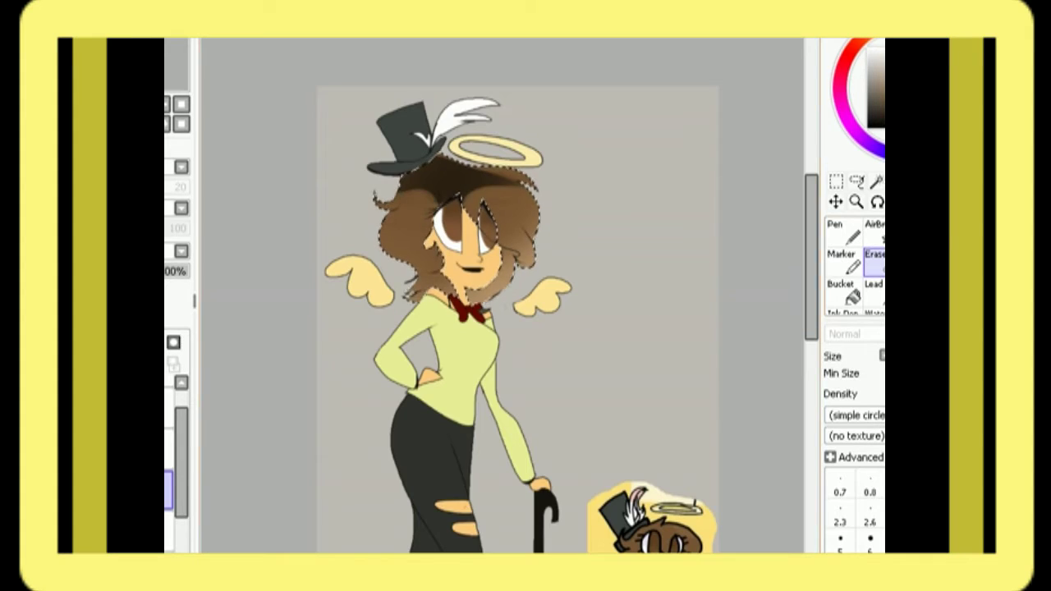
{"action": "key", "text": "bracketright"}
{"action": "left_click_drag", "start_coordinate": [454, 212], "coordinate": [492, 164]}
Step: Select the sweater, airbrush soft shading along its torso and sleeves, and erase the excess
{"action": "left_click", "coordinate": [874, 181]}
{"action": "left_click", "coordinate": [460, 344]}
{"action": "left_click", "coordinate": [452, 279]}
{"action": "mouse_move", "coordinate": [394, 246]}
{"action": "left_mouse_down"}
{"action": "mouse_move", "coordinate": [459, 344]}
{"action": "mouse_move", "coordinate": [525, 386]}
{"action": "mouse_move", "coordinate": [428, 330]}
{"action": "left_mouse_up"}
{"action": "key", "text": "e"}
{"action": "mouse_move", "coordinate": [479, 270]}
{"action": "left_mouse_down"}
{"action": "mouse_move", "coordinate": [513, 377]}
{"action": "mouse_move", "coordinate": [485, 303]}
{"action": "mouse_move", "coordinate": [417, 250]}
{"action": "left_mouse_up"}
{"action": "scroll", "coordinate": [420, 241], "scroll_direction": "down", "scroll_amount": 3}
{"action": "scroll", "coordinate": [421, 242], "scroll_direction": "up", "scroll_amount": 2}
Step: Select the trousers by colour, airbrush black shading over the hips and legs, and clear the selection
{"action": "left_click", "coordinate": [875, 180]}
{"action": "left_click", "coordinate": [423, 418]}
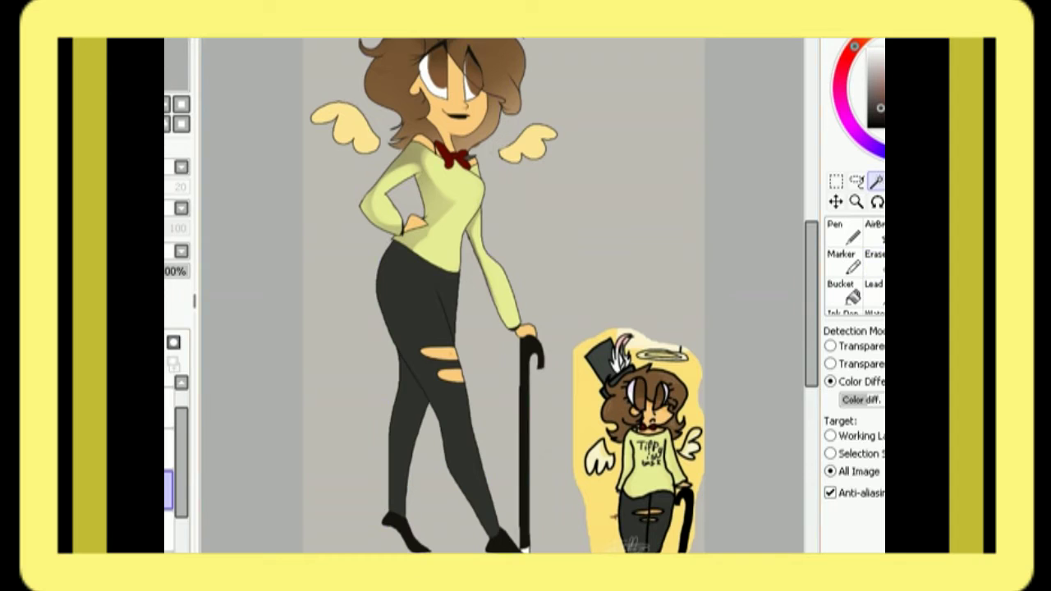
{"action": "left_click", "coordinate": [874, 256]}
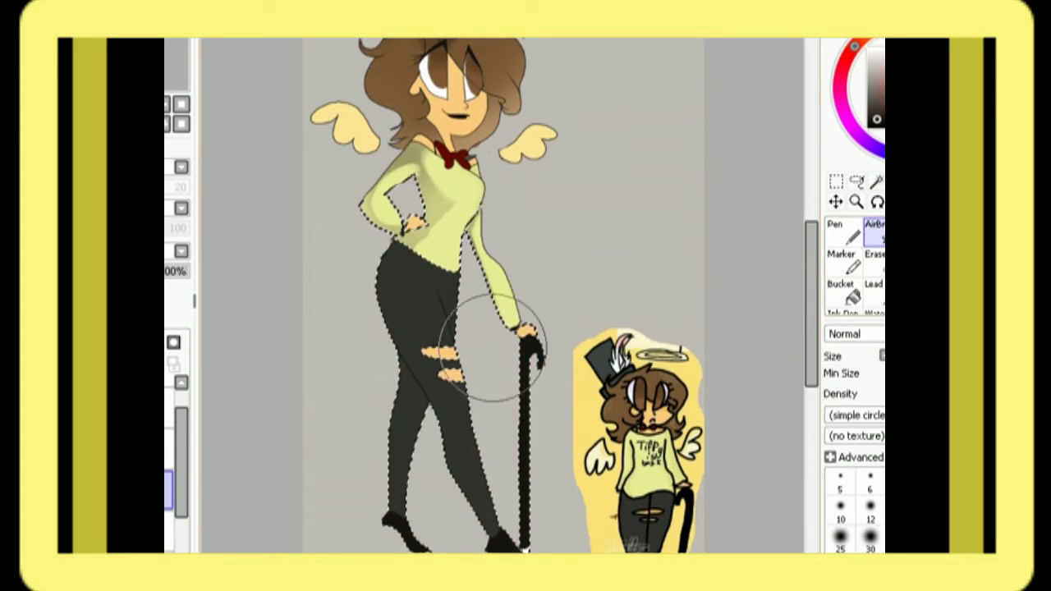
{"action": "left_click", "coordinate": [875, 230]}
{"action": "scroll", "coordinate": [387, 403], "scroll_direction": "down", "scroll_amount": 2}
{"action": "key", "text": "ctrl+d"}
Step: Select the top hat, airbrush dark shading onto its crown and brim, and clear the selection
{"action": "scroll", "coordinate": [463, 189], "scroll_direction": "up", "scroll_amount": 2}
{"action": "left_click", "coordinate": [875, 180]}
{"action": "left_click", "coordinate": [415, 103]}
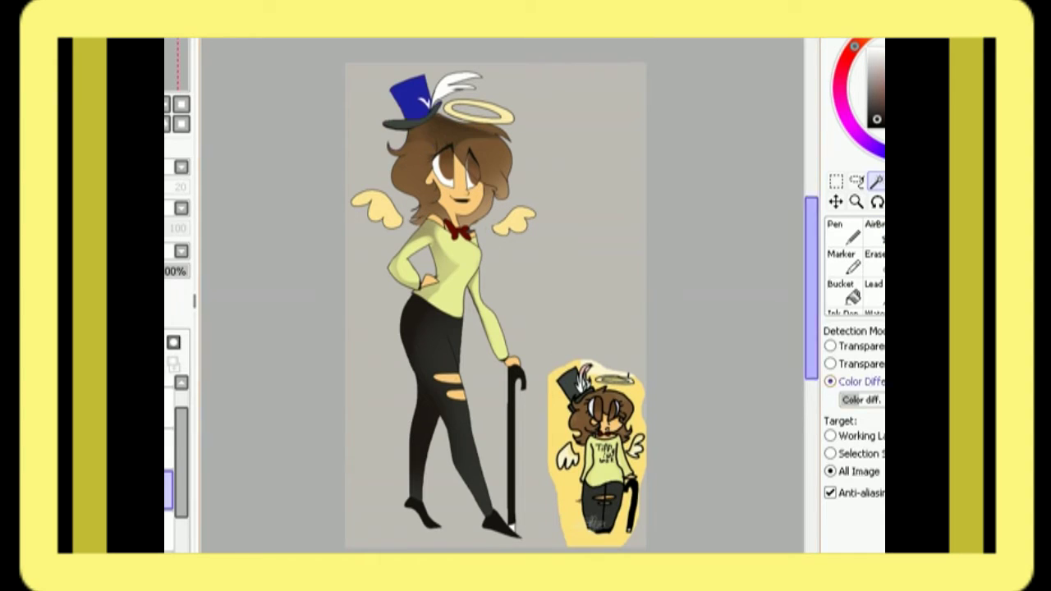
{"action": "left_click", "coordinate": [875, 230]}
{"action": "key", "text": "e"}
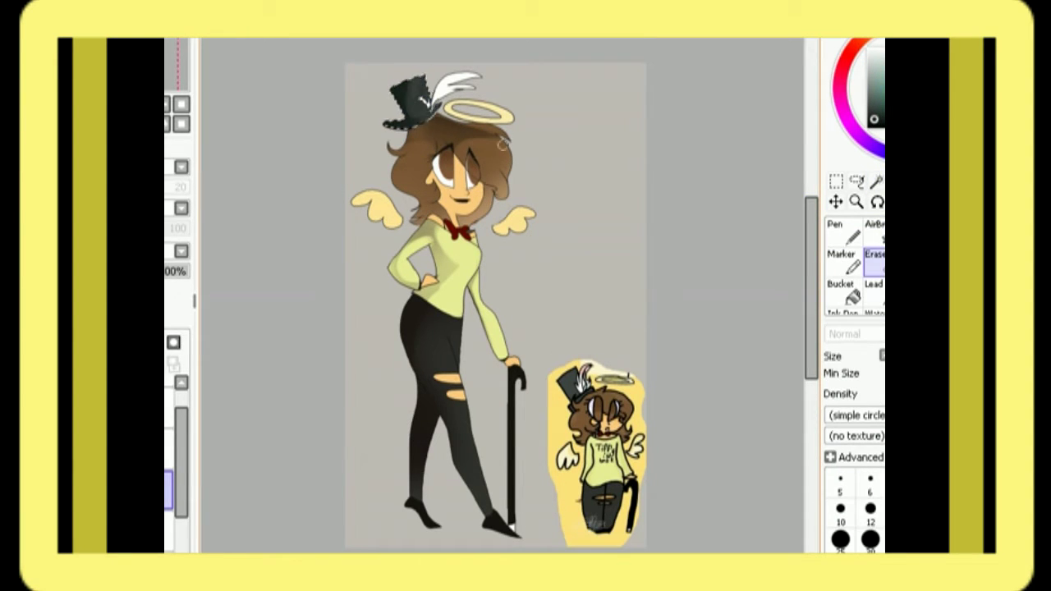
{"action": "key", "text": "ctrl+d"}
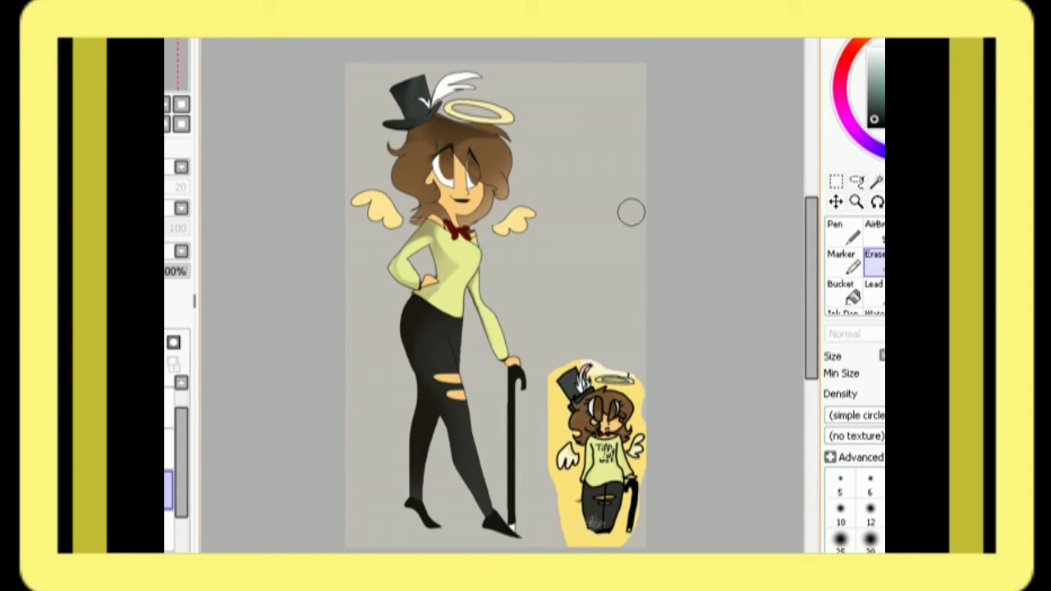
Step: Select the feather and airbrush a soft pink tint onto it
{"action": "left_click", "coordinate": [875, 180]}
{"action": "left_click", "coordinate": [459, 82]}
{"action": "left_click", "coordinate": [875, 229]}
{"action": "left_click", "coordinate": [854, 46]}
{"action": "mouse_move", "coordinate": [443, 86]}
{"action": "left_mouse_down"}
{"action": "mouse_move", "coordinate": [472, 78]}
{"action": "mouse_move", "coordinate": [460, 90]}
{"action": "left_mouse_up"}
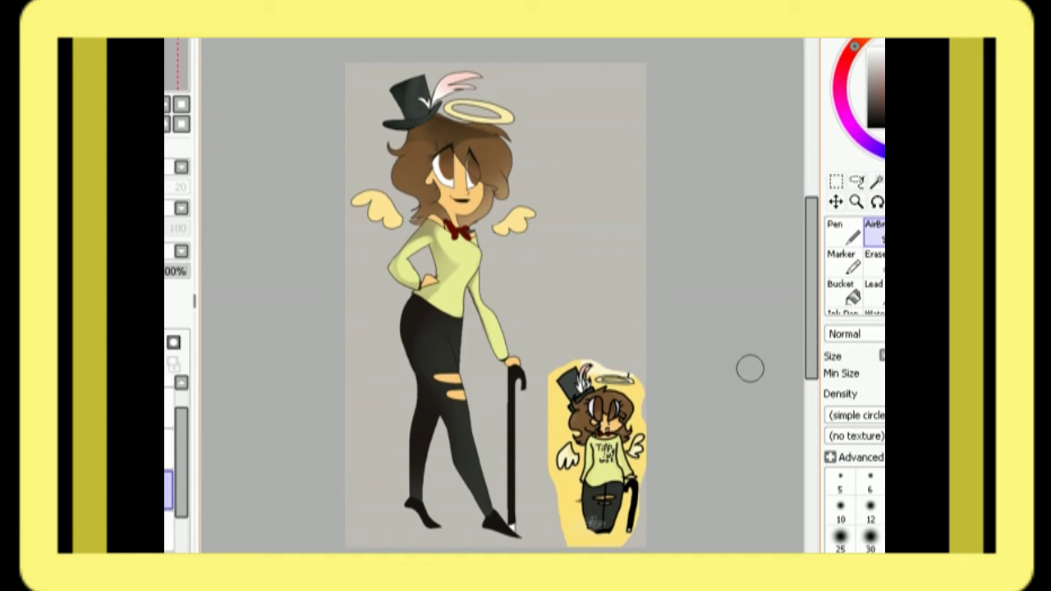
Step: Airbrush a pale yellow glow around both wings and the halo
{"action": "left_click", "coordinate": [878, 86]}
{"action": "left_click_drag", "start_coordinate": [361, 197], "coordinate": [386, 221]}
{"action": "mouse_move", "coordinate": [484, 213]}
{"action": "left_mouse_down"}
{"action": "mouse_move", "coordinate": [530, 226]}
{"action": "mouse_move", "coordinate": [484, 110]}
{"action": "mouse_move", "coordinate": [390, 218]}
{"action": "left_mouse_up"}
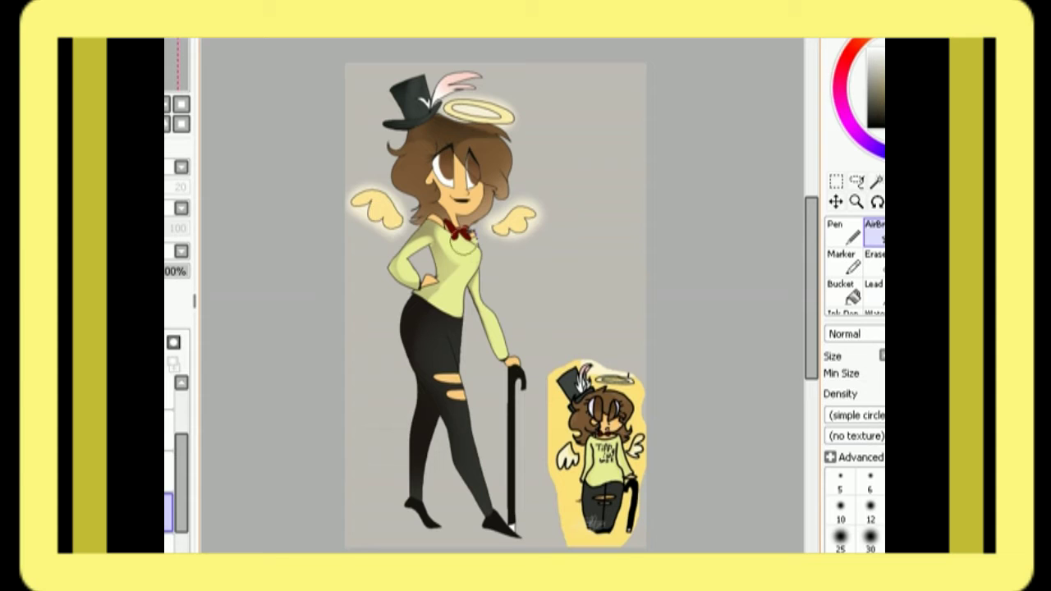
Step: Paint a white oval highlight in the upper part of each eye with the Pen tool
{"action": "scroll", "coordinate": [456, 181], "scroll_direction": "up", "scroll_amount": 2}
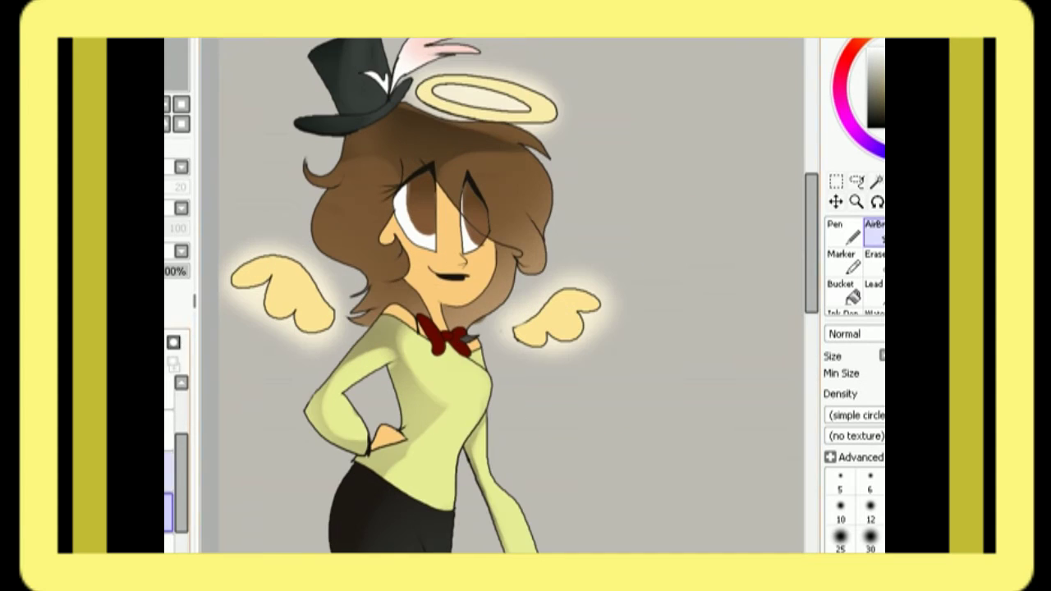
{"action": "key", "text": "n"}
{"action": "scroll", "coordinate": [417, 190], "scroll_direction": "up", "scroll_amount": 2}
{"action": "left_click", "coordinate": [425, 195]}
{"action": "left_click", "coordinate": [506, 215]}
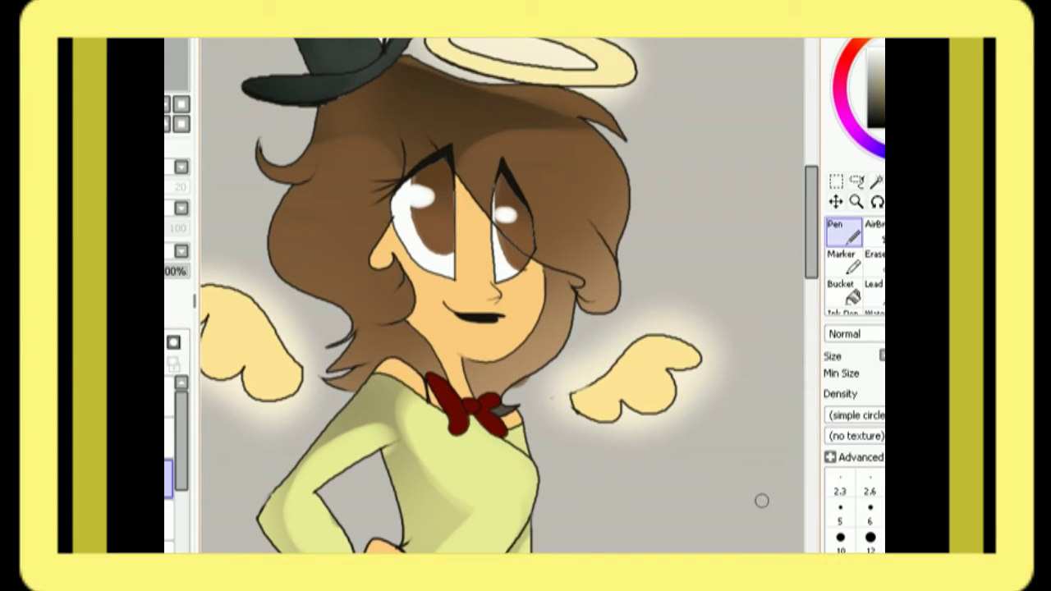
{"action": "scroll", "coordinate": [501, 296], "scroll_direction": "down", "scroll_amount": 4}
{"action": "scroll", "coordinate": [501, 295], "scroll_direction": "up", "scroll_amount": 2}
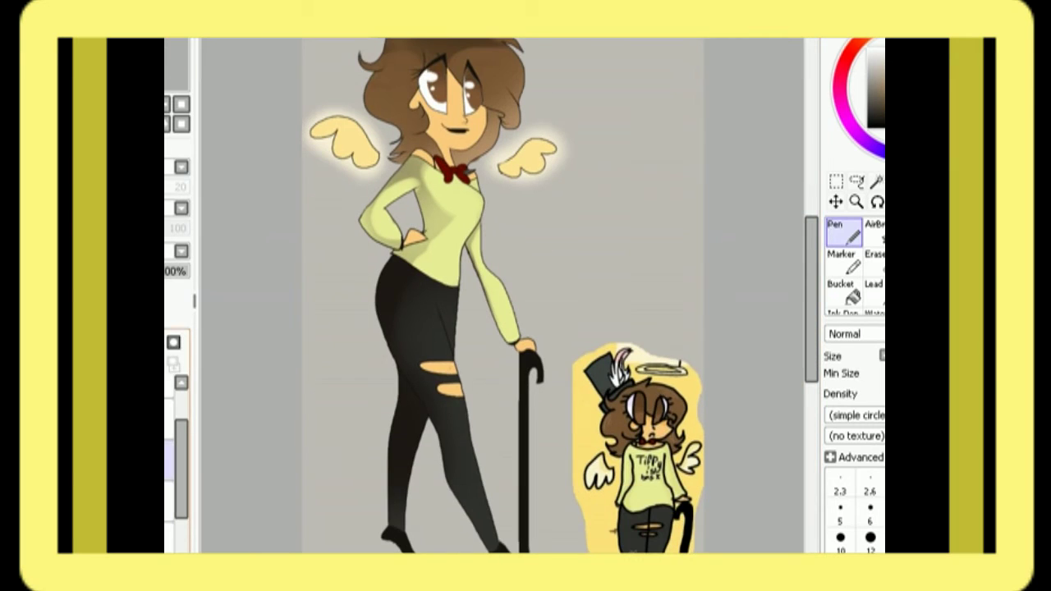
Step: Examine the shading, glow and eye highlights across the whole figure, from the top hat down to the shoes
{"action": "scroll", "coordinate": [177, 443], "scroll_direction": "up", "scroll_amount": 1}
{"action": "scroll", "coordinate": [854, 509], "scroll_direction": "down", "scroll_amount": 2}
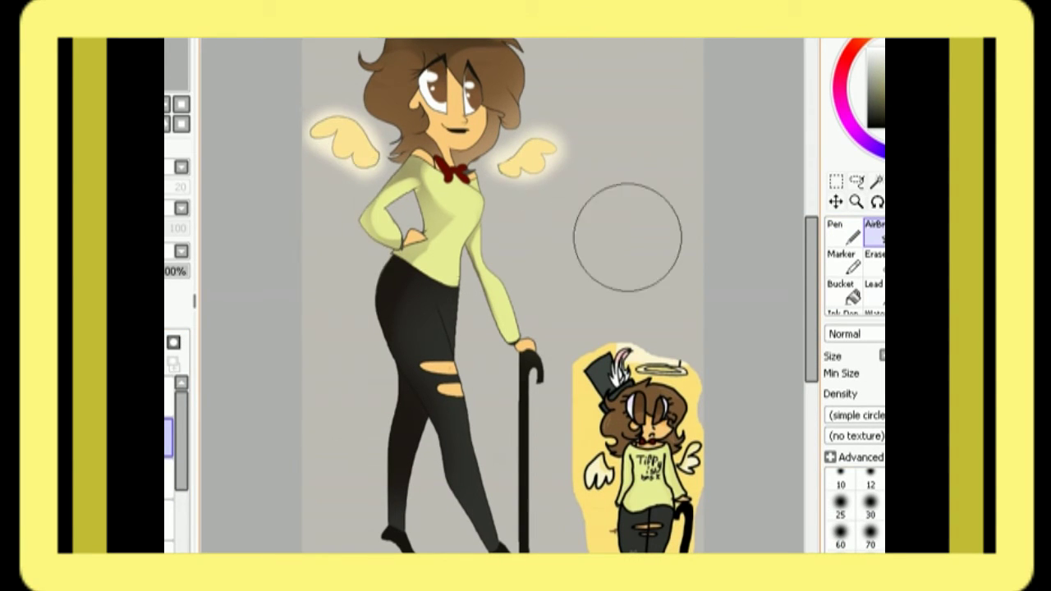
{"action": "scroll", "coordinate": [504, 247], "scroll_direction": "up", "scroll_amount": 2}
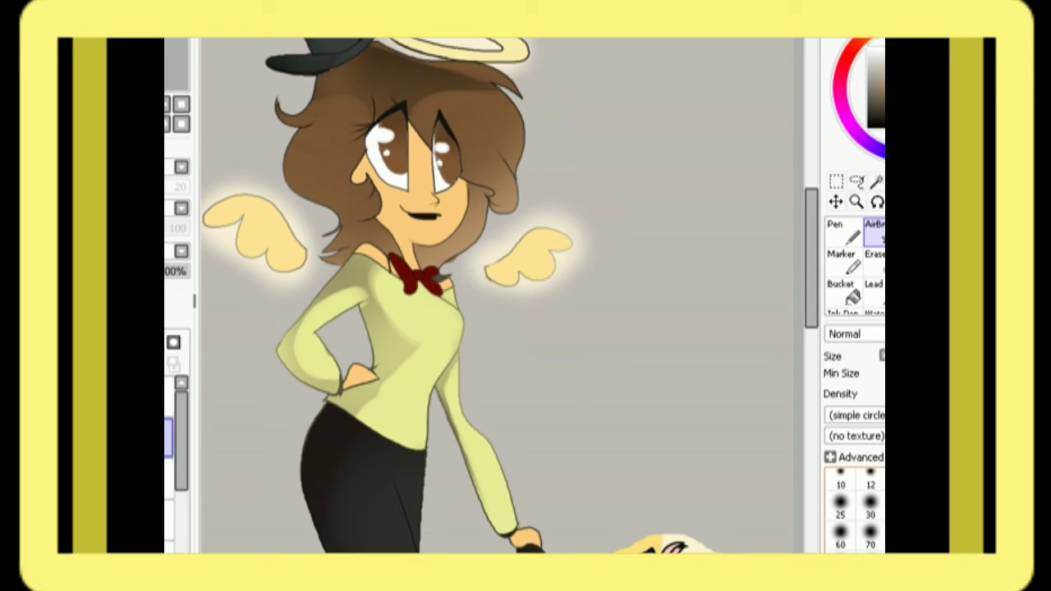
{"action": "scroll", "coordinate": [497, 227], "scroll_direction": "up", "scroll_amount": 1}
{"action": "scroll", "coordinate": [550, 60], "scroll_direction": "down", "scroll_amount": 2}
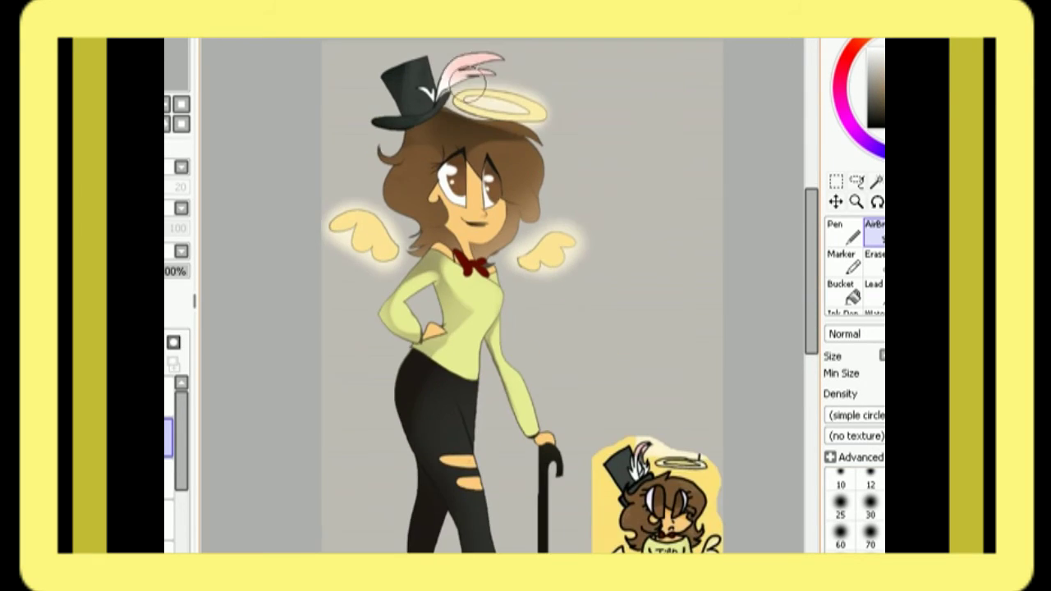
{"action": "scroll", "coordinate": [555, 452], "scroll_direction": "down", "scroll_amount": 2}
{"action": "scroll", "coordinate": [505, 496], "scroll_direction": "up", "scroll_amount": 2}
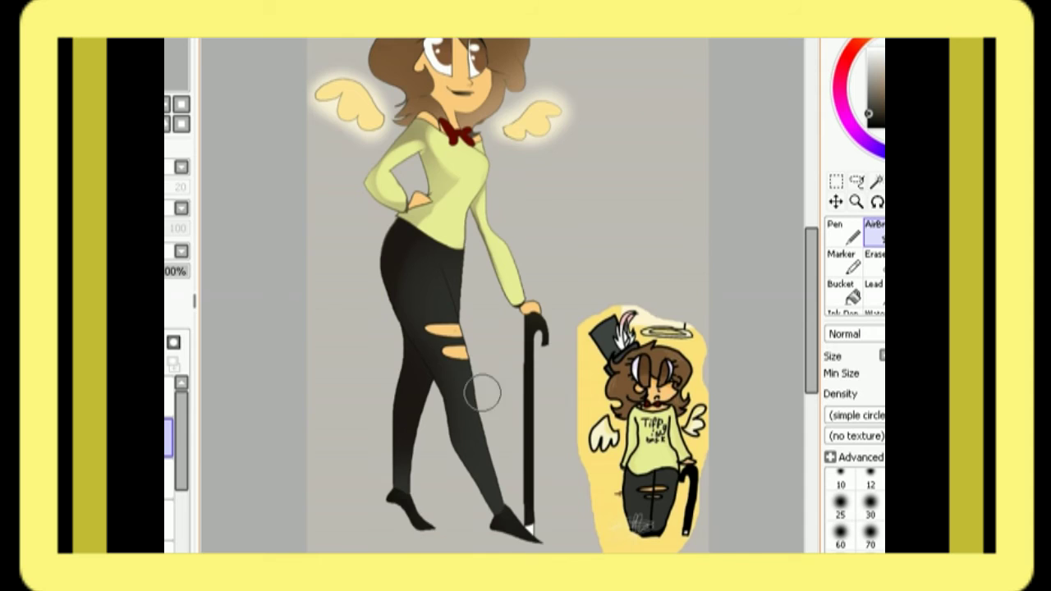
{"action": "scroll", "coordinate": [466, 330], "scroll_direction": "up", "scroll_amount": 2}
{"action": "scroll", "coordinate": [459, 295], "scroll_direction": "down", "scroll_amount": 2}
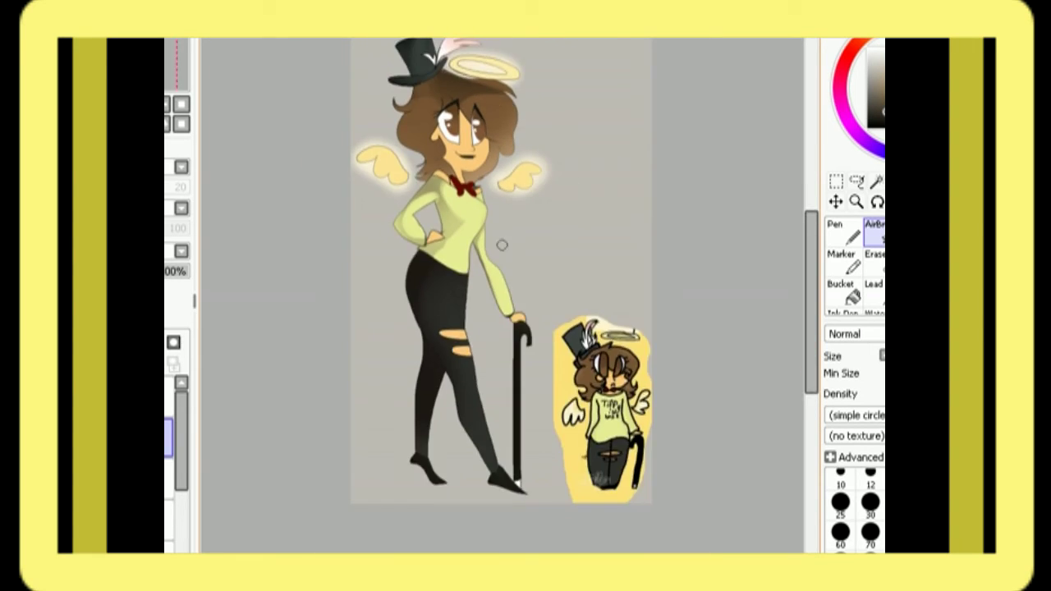
Step: Letter the reference drawing's three-line slogan in black across the sweater's chest and remove the reference drawing from the canvas
{"action": "key", "text": "n"}
{"action": "scroll", "coordinate": [459, 246], "scroll_direction": "up", "scroll_amount": 3}
{"action": "left_click_drag", "start_coordinate": [517, 267], "coordinate": [535, 280]}
{"action": "left_click_drag", "start_coordinate": [505, 312], "coordinate": [558, 324]}
{"action": "scroll", "coordinate": [493, 295], "scroll_direction": "down", "scroll_amount": 3}
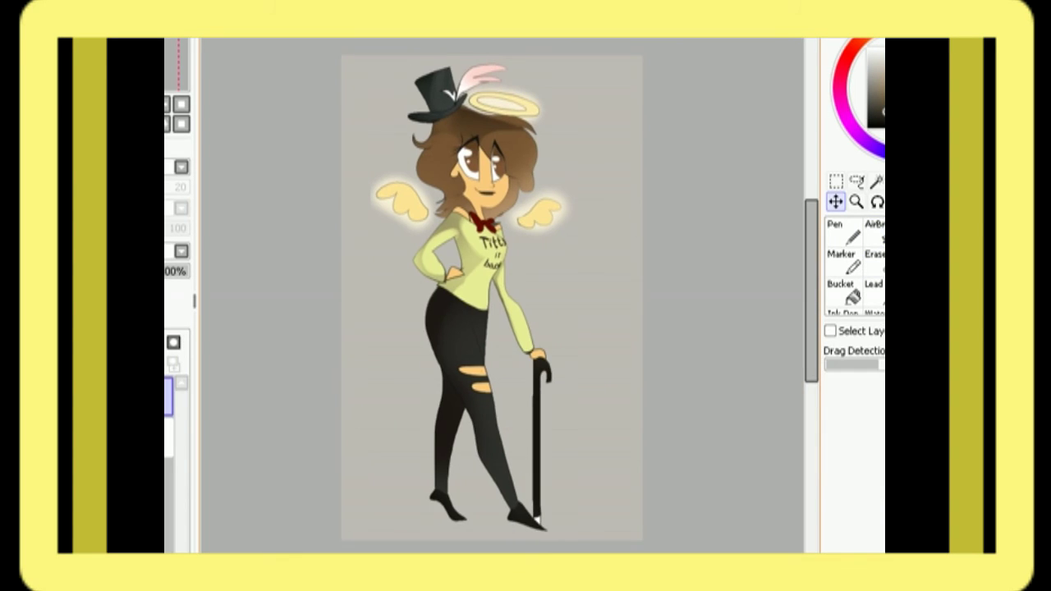
Step: Fill an inset rectangle behind the character with tan, fill the surrounding border dark brown, and clear the selection
{"action": "key", "text": "ctrl+t"}
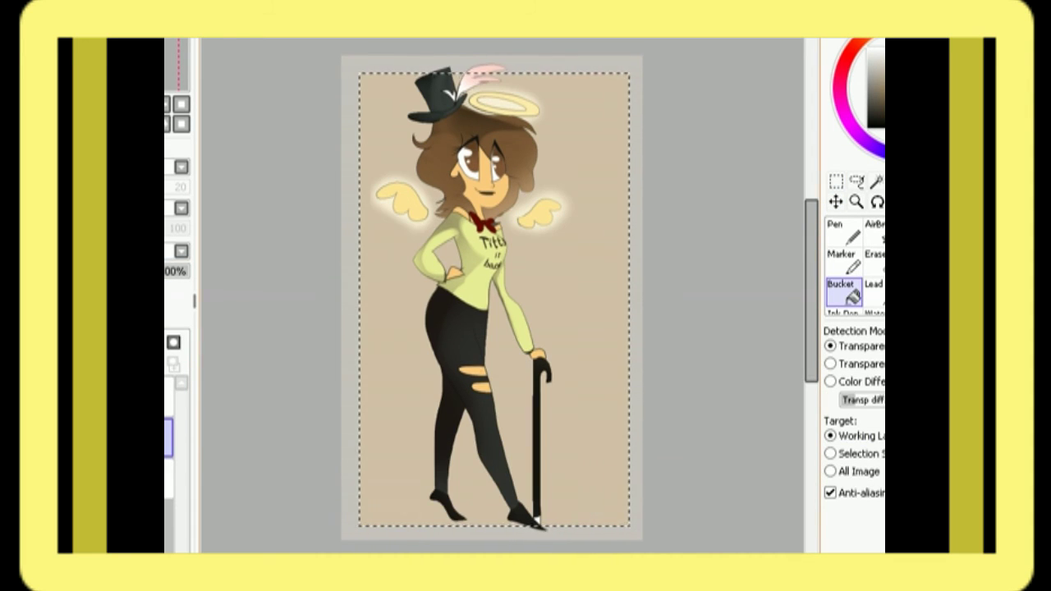
{"action": "key", "text": "ctrl+d"}
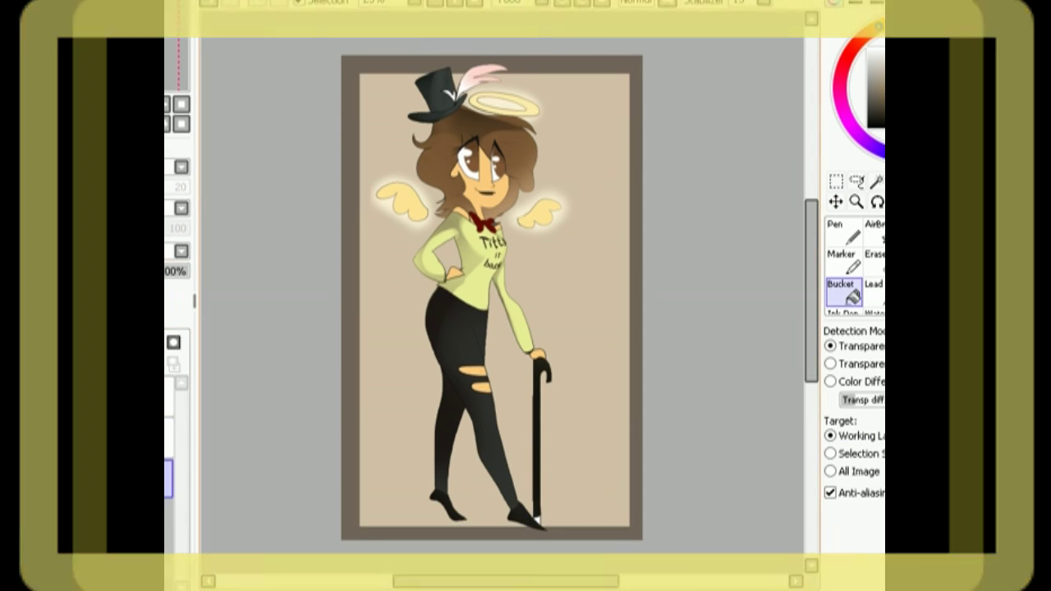